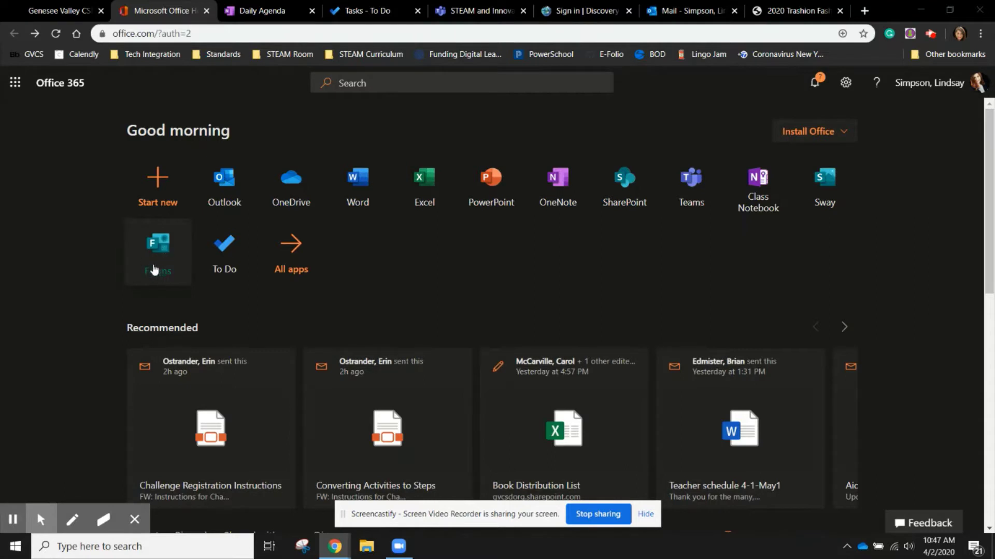
- Create a new quiz in Microsoft Forms and title it "Test- Delete Me"
left_click(158, 247)
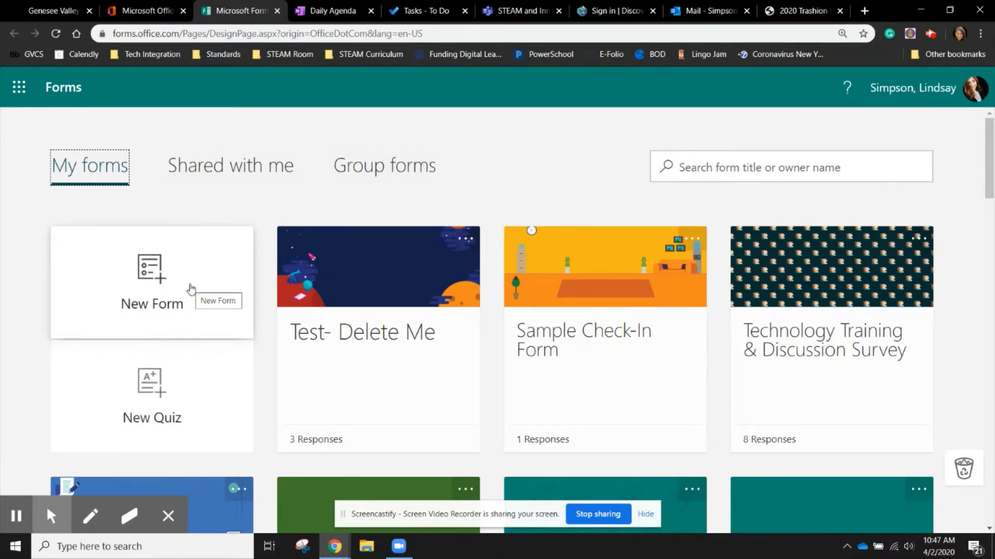
left_click(150, 395)
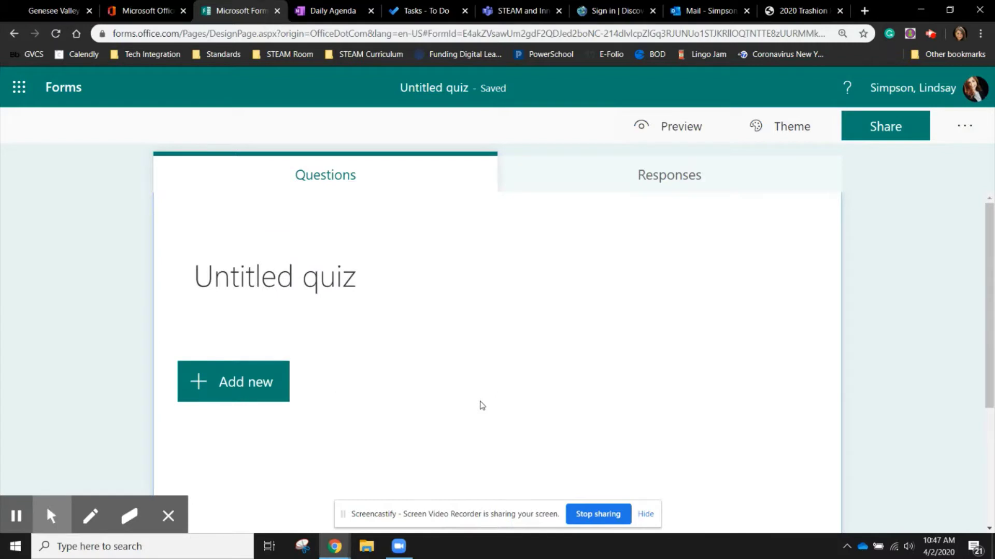
left_click(325, 279)
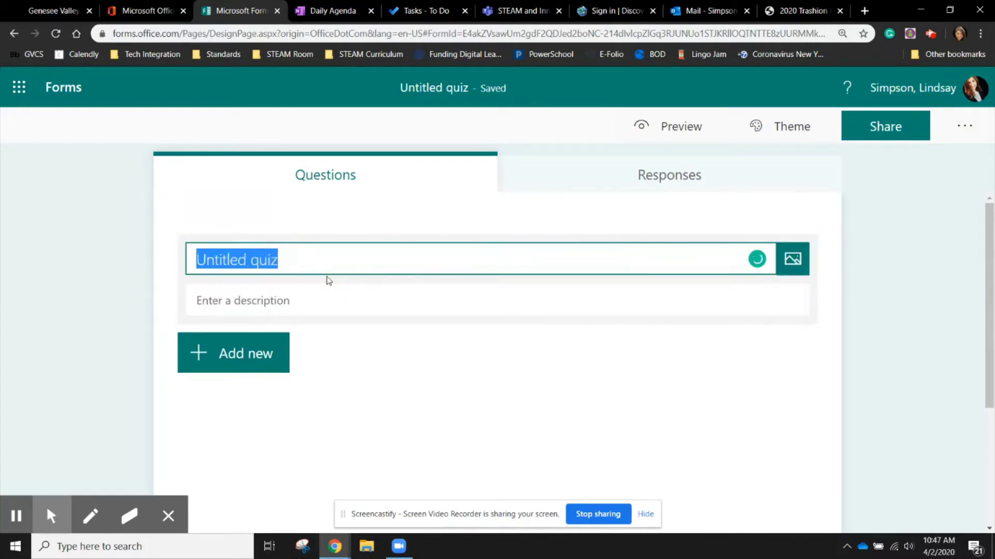
type("Test- ")
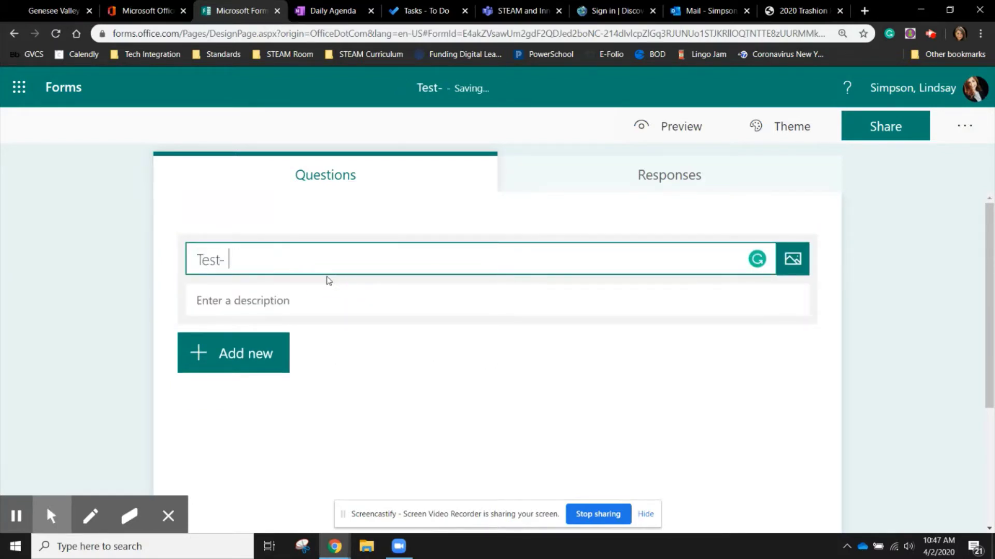
type("Delete Me")
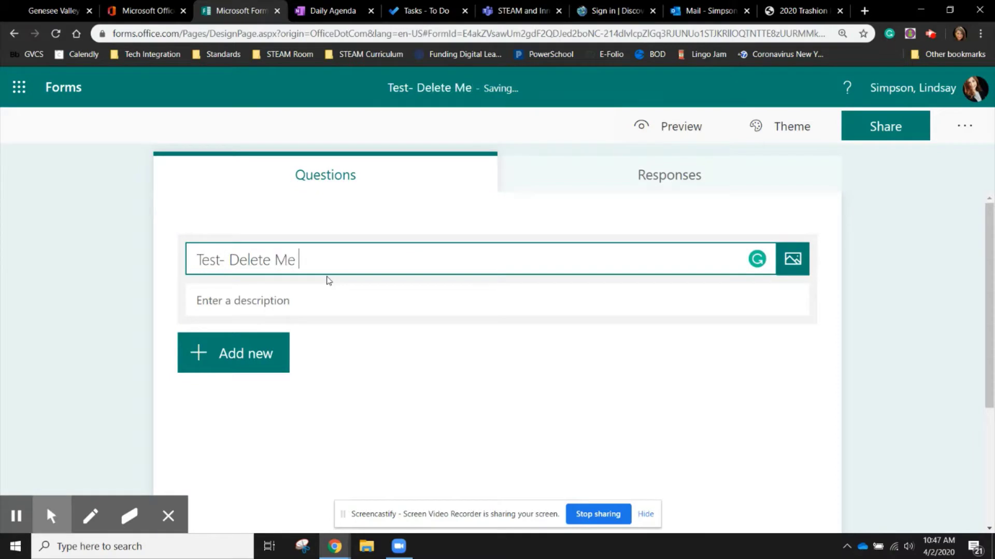
- Enter "Try your best!" as the quiz description
left_click(333, 296)
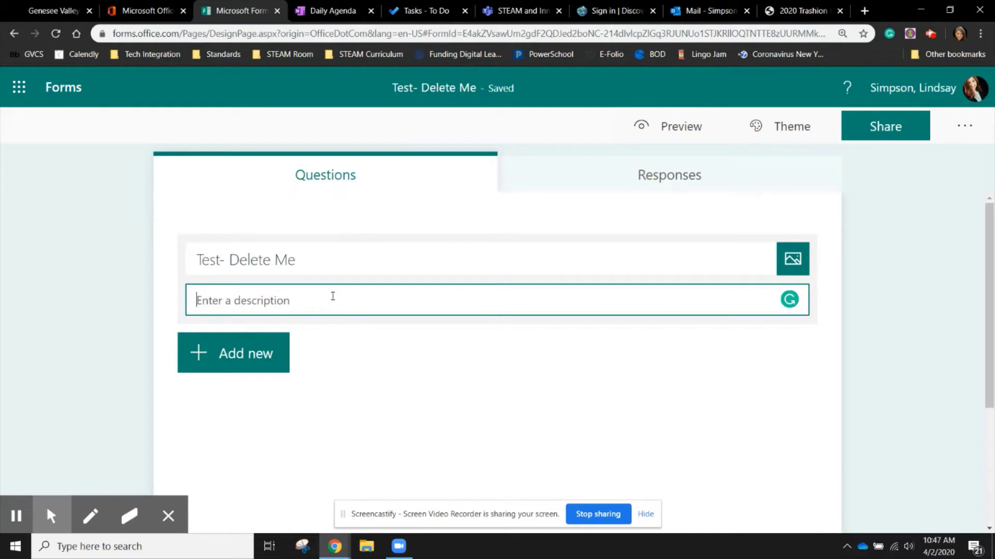
type("Try your b")
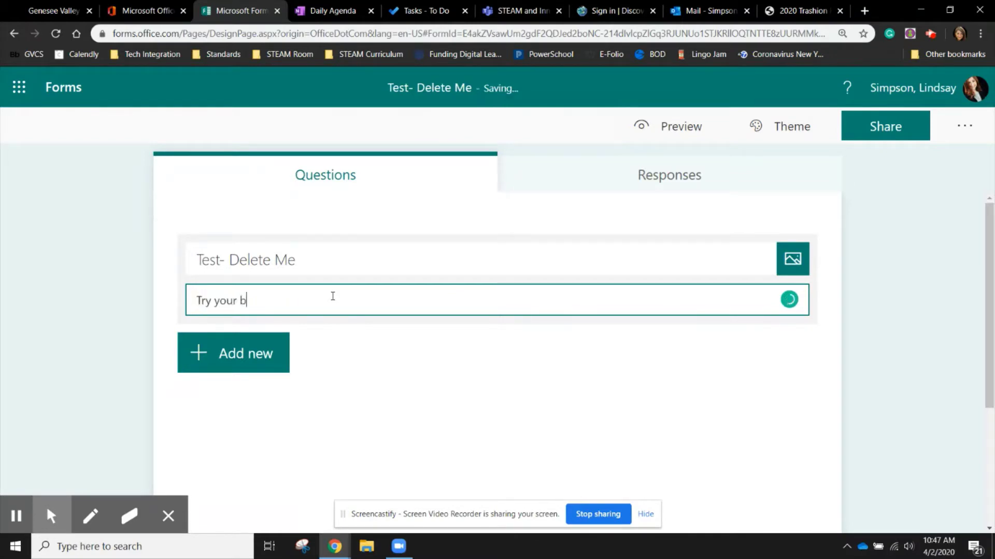
type("est!")
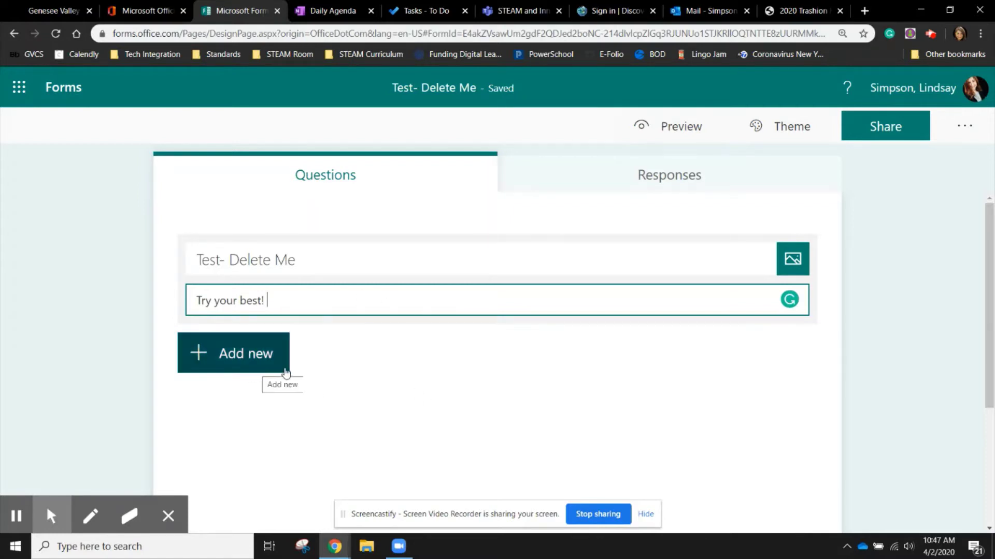
- Review the available question types, and add a choice question with a third answer option
left_click(247, 360)
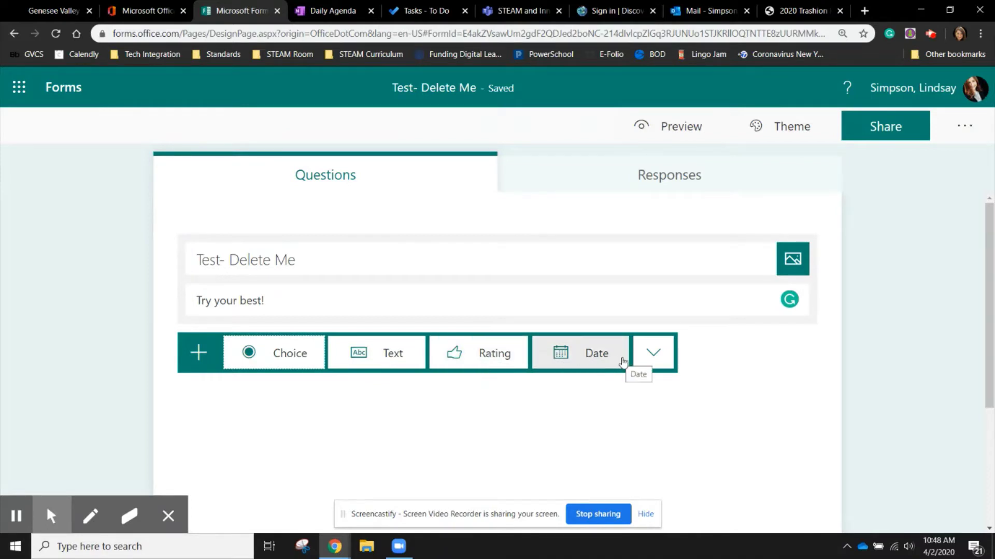
left_click(653, 357)
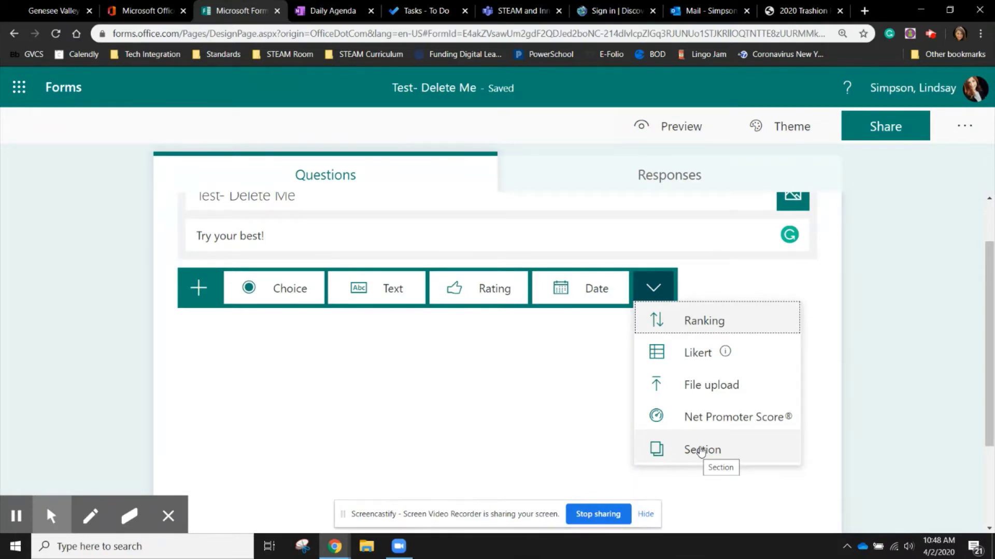
left_click(516, 360)
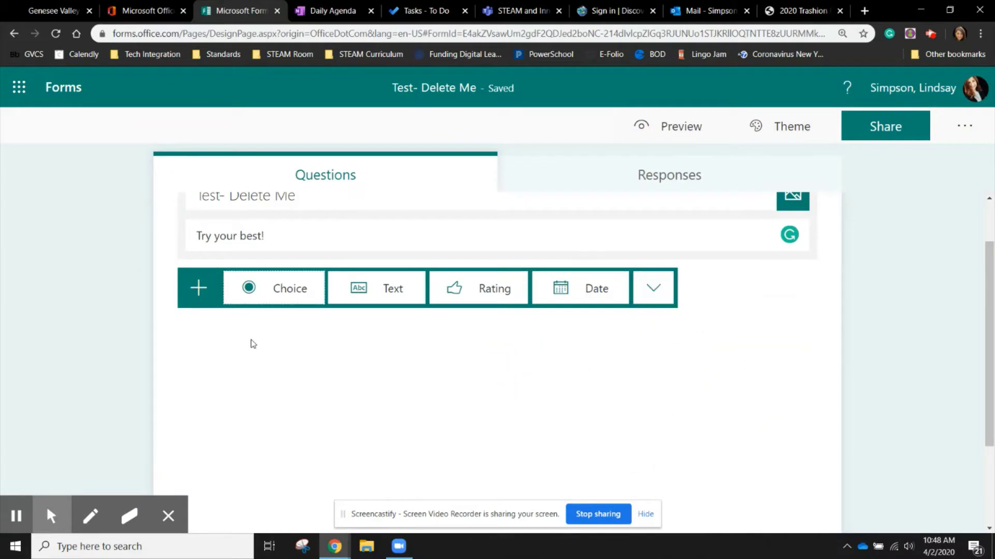
left_click(275, 288)
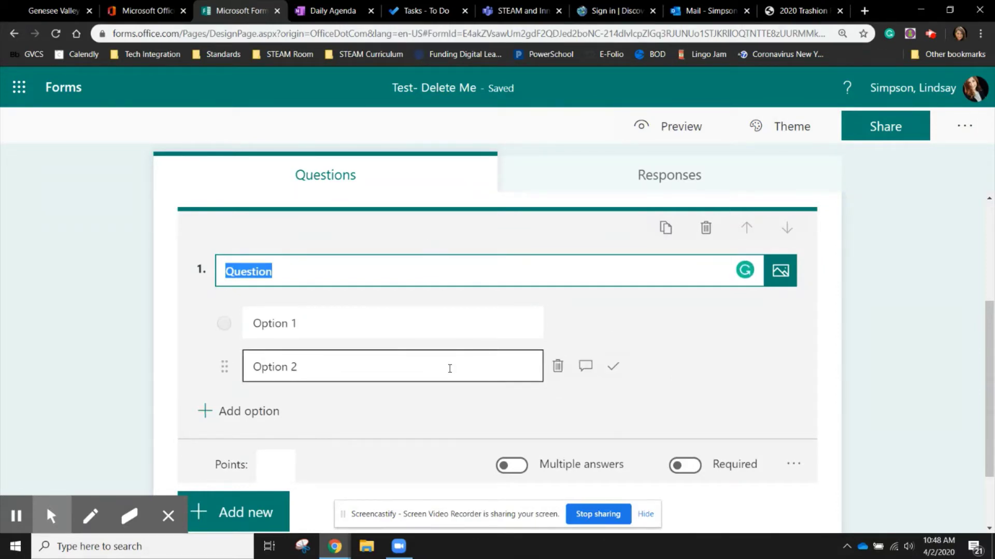
left_click(259, 412)
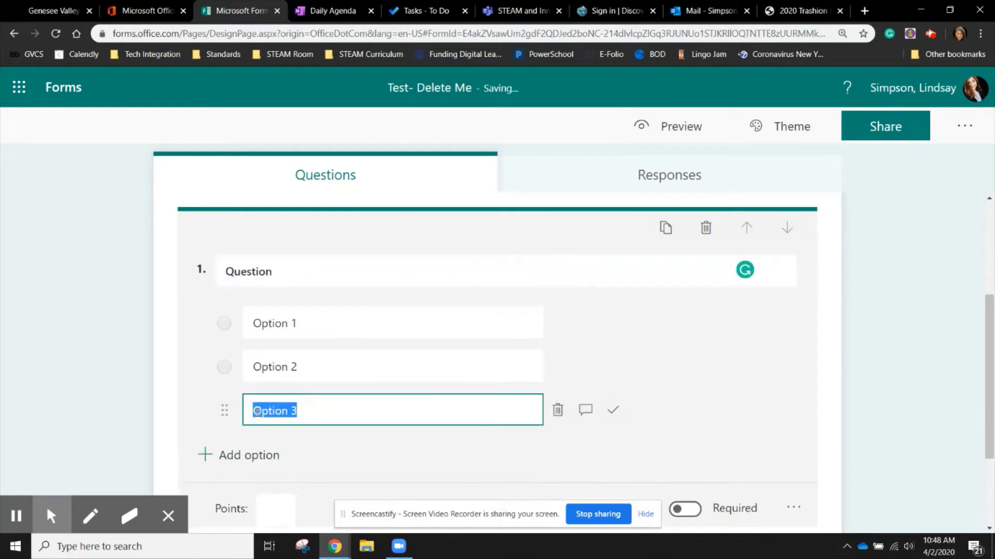
- Make the choice question required and set its value to 1 point
scroll(722, 415, "down", 1)
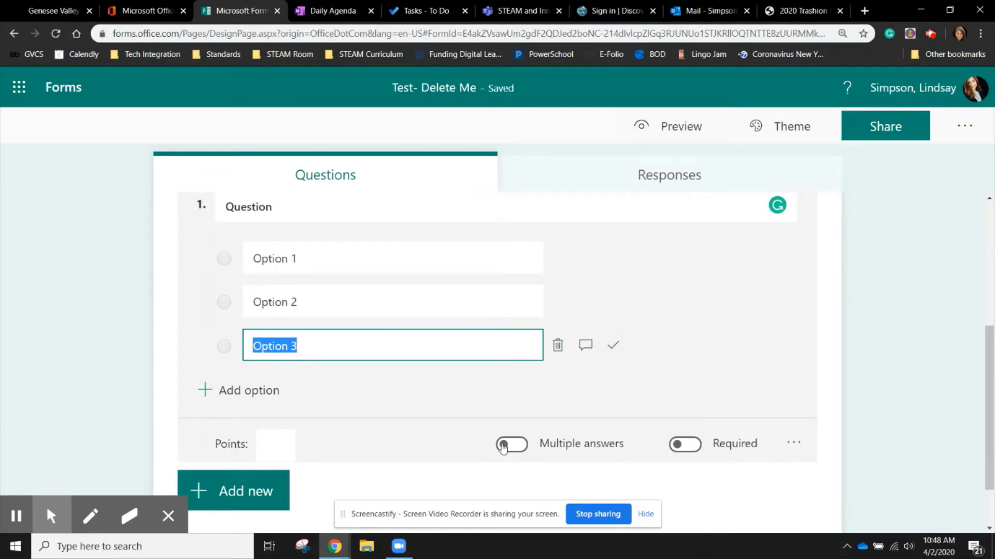
left_click(680, 447)
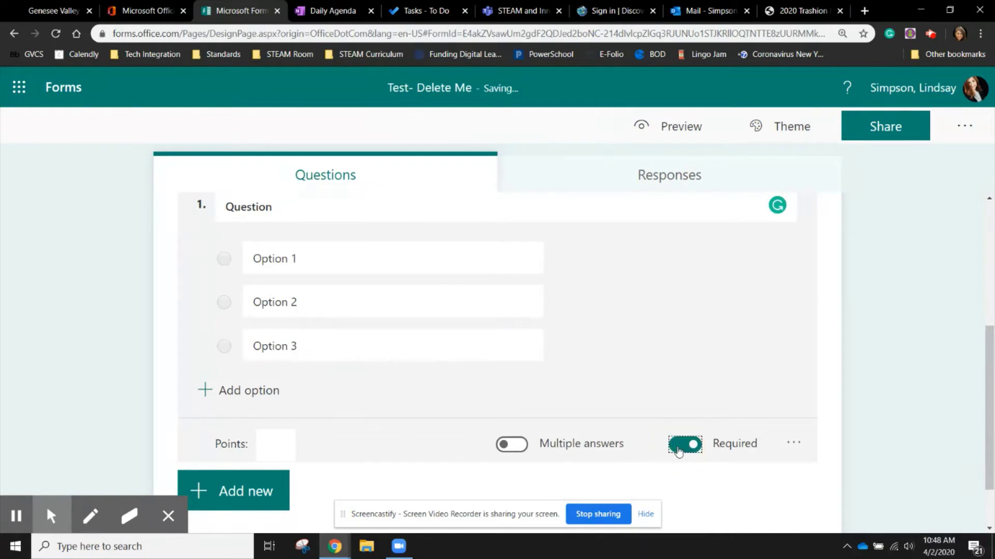
left_click(280, 444)
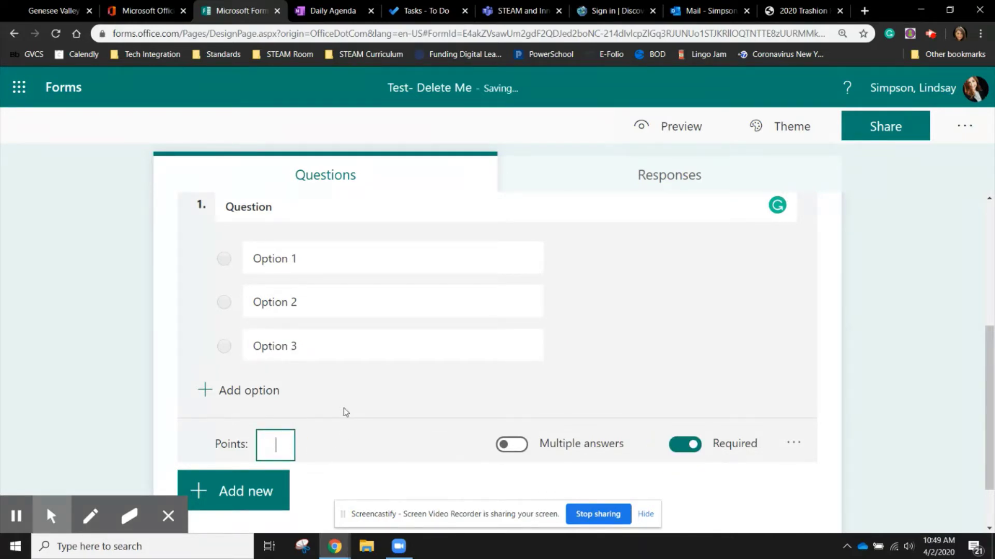
type("1")
left_click(901, 429)
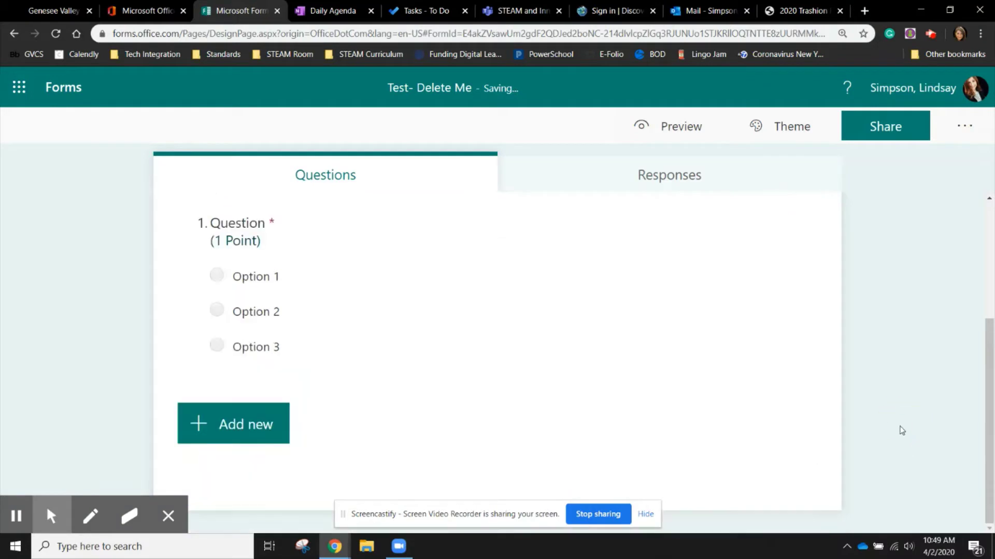
- Reopen the first question for editing and show its answer options as a drop-down
left_click(477, 382)
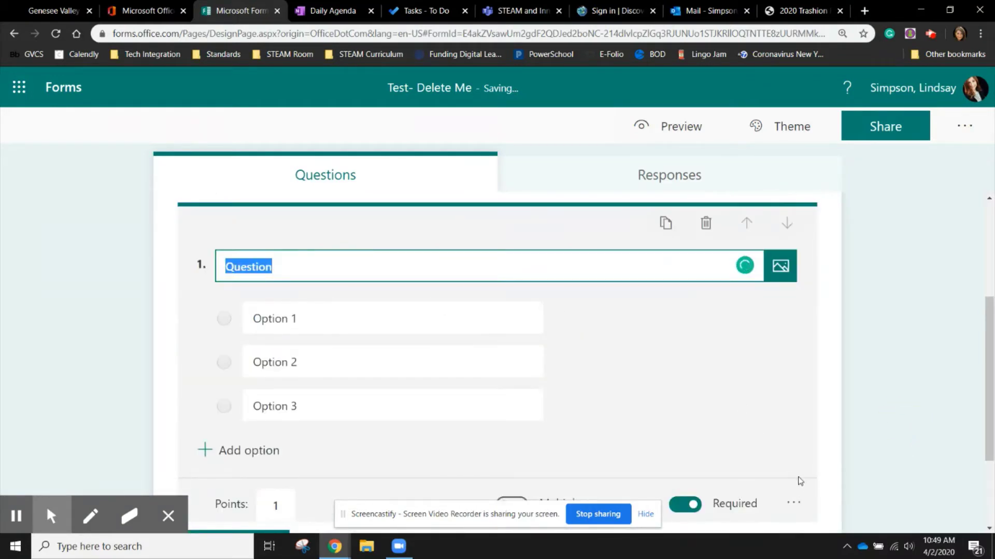
left_click(793, 504)
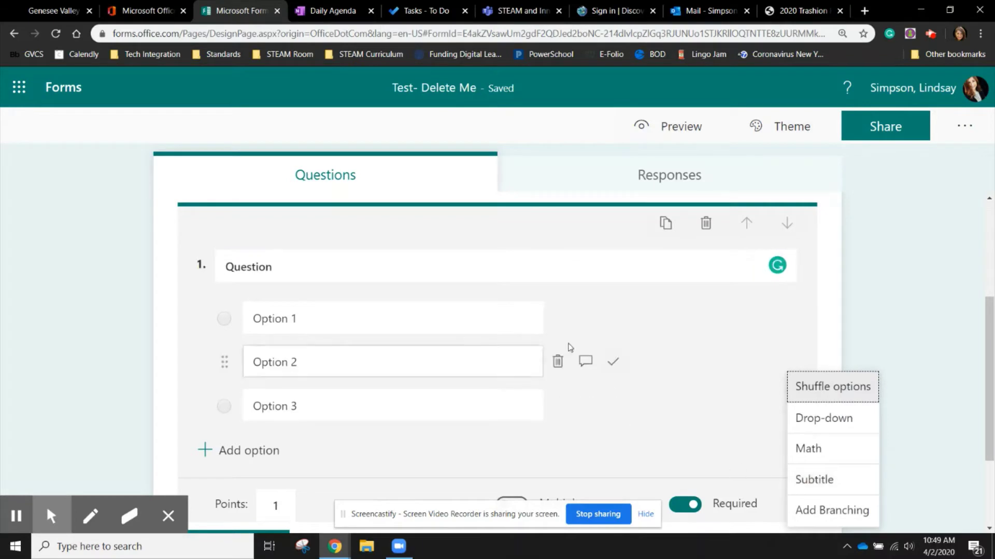
left_click(855, 422)
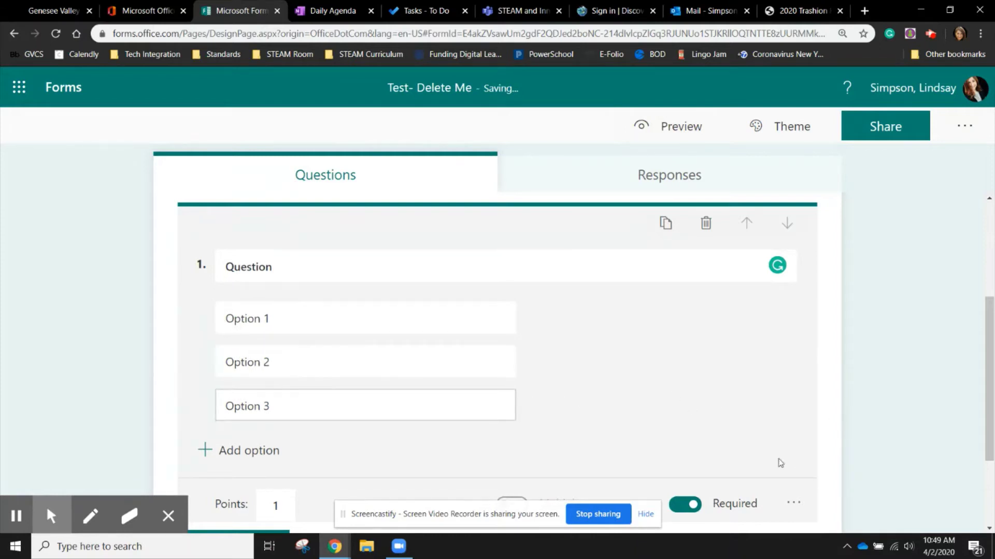
- Turn the question into a Math question and set its text to "Complete the following equation:"
left_click(793, 502)
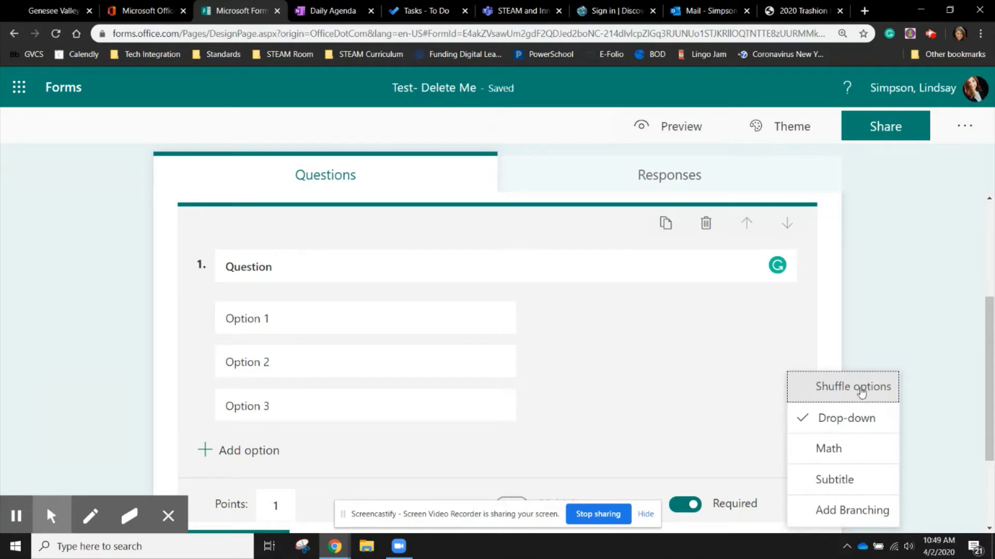
left_click(829, 448)
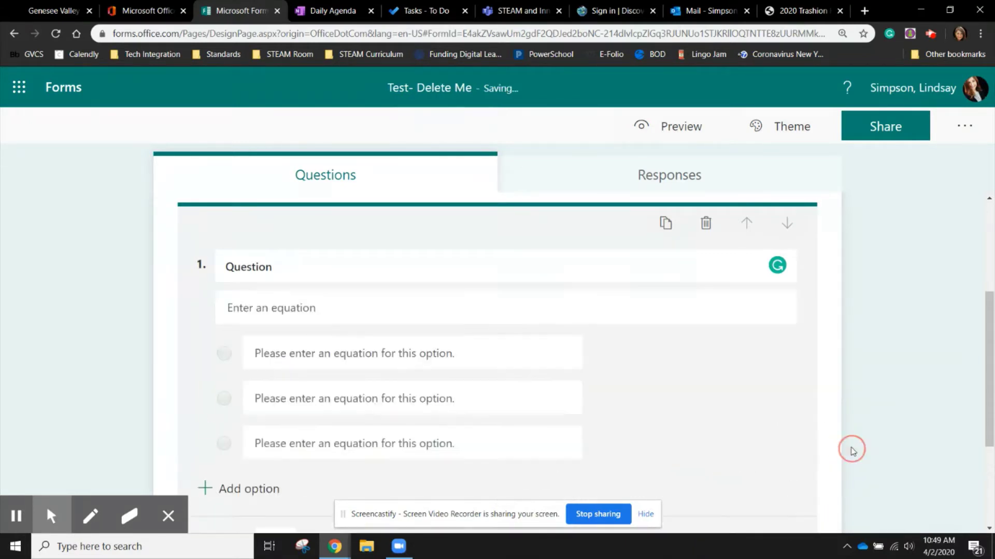
double_click(291, 272)
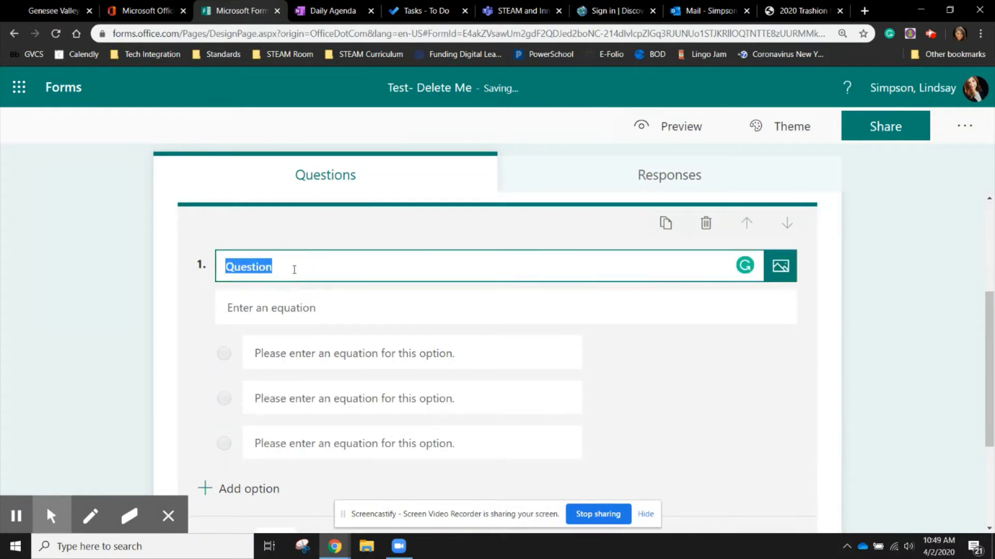
type("Complete the")
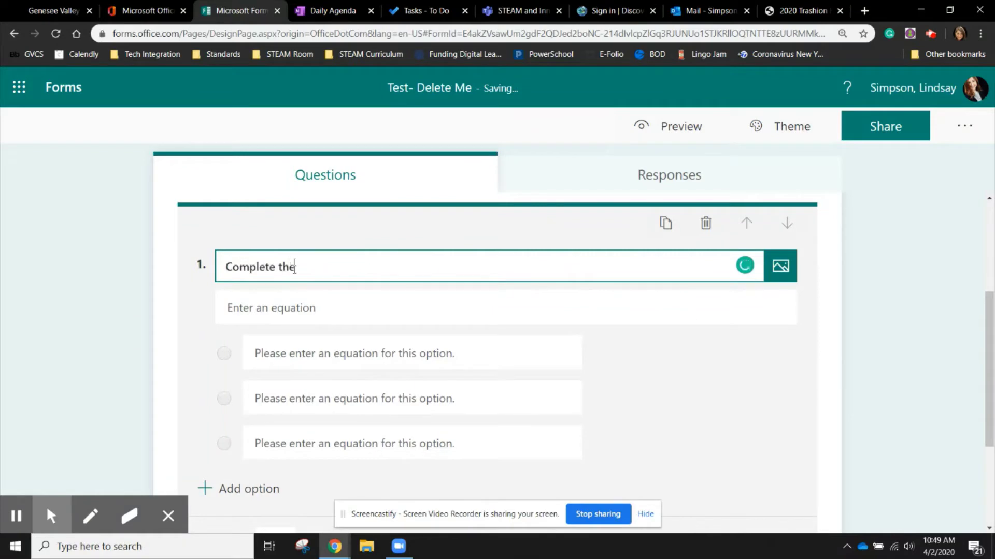
type(" following equ")
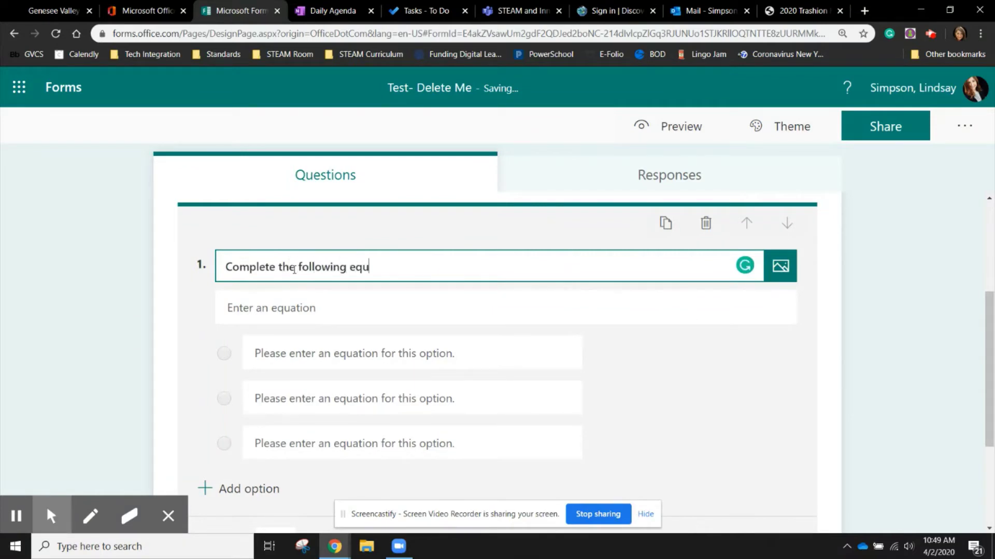
type("ation:")
- Enter 2 × 6 as the question's equation and add all suggested results as answer options
left_click(319, 318)
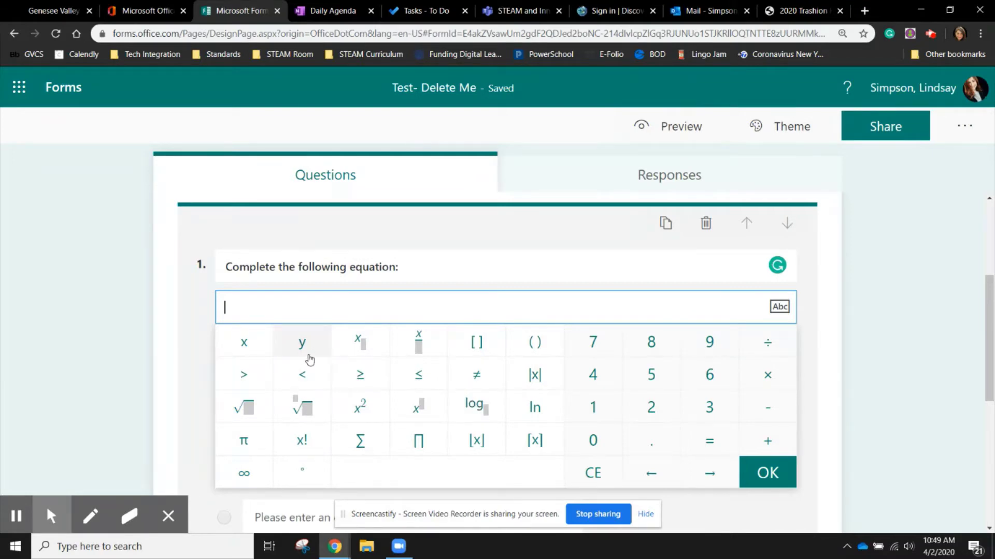
left_click(652, 412)
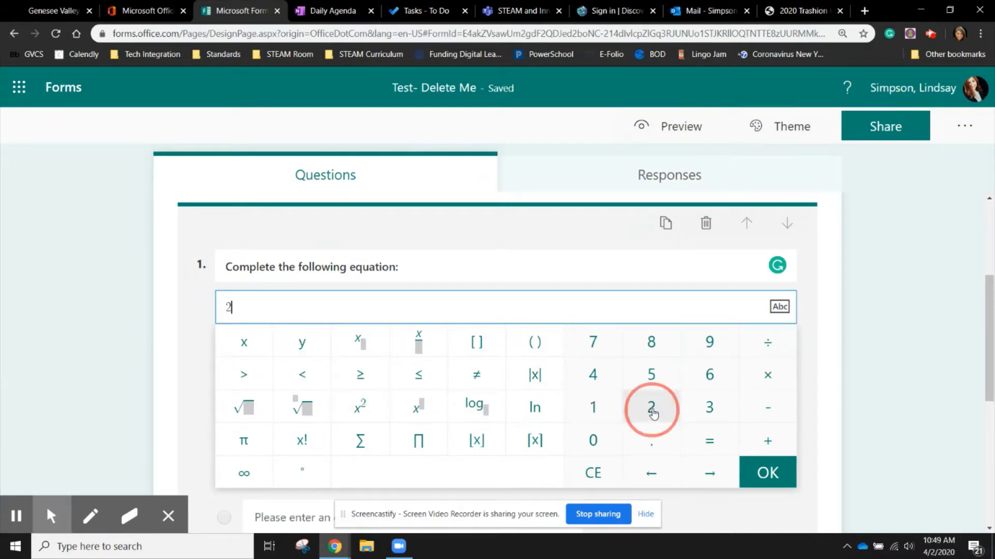
left_click(767, 387)
left_click(722, 382)
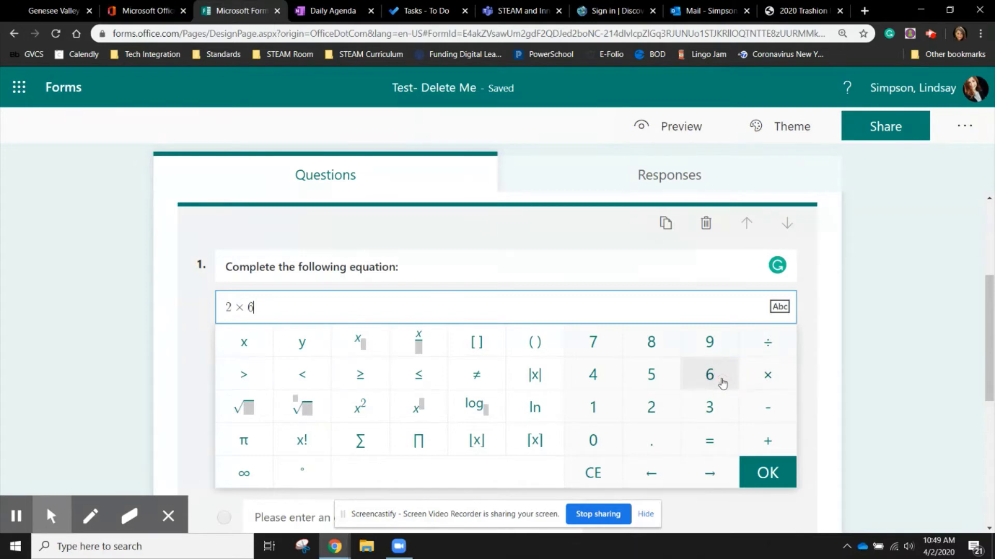
left_click(768, 472)
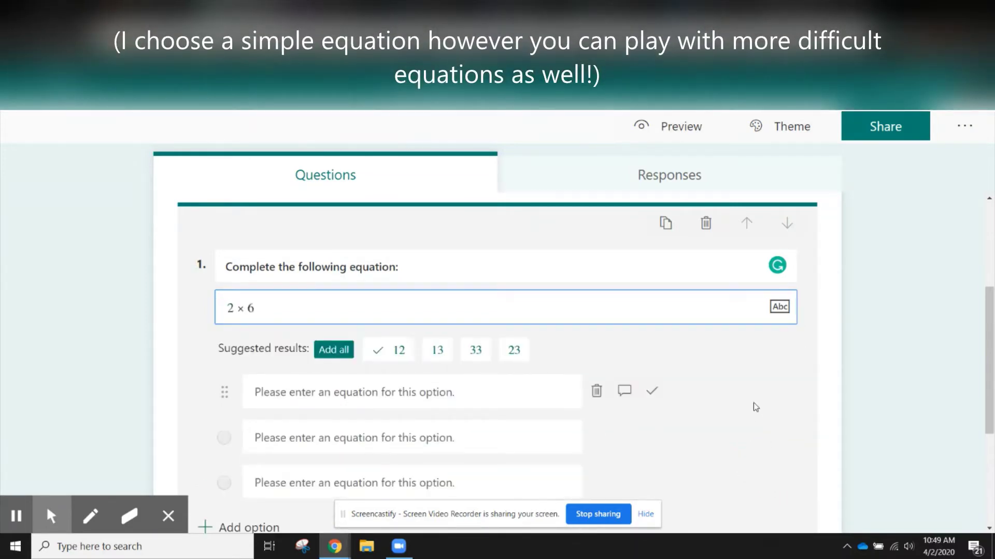
scroll(795, 406, "down", 1)
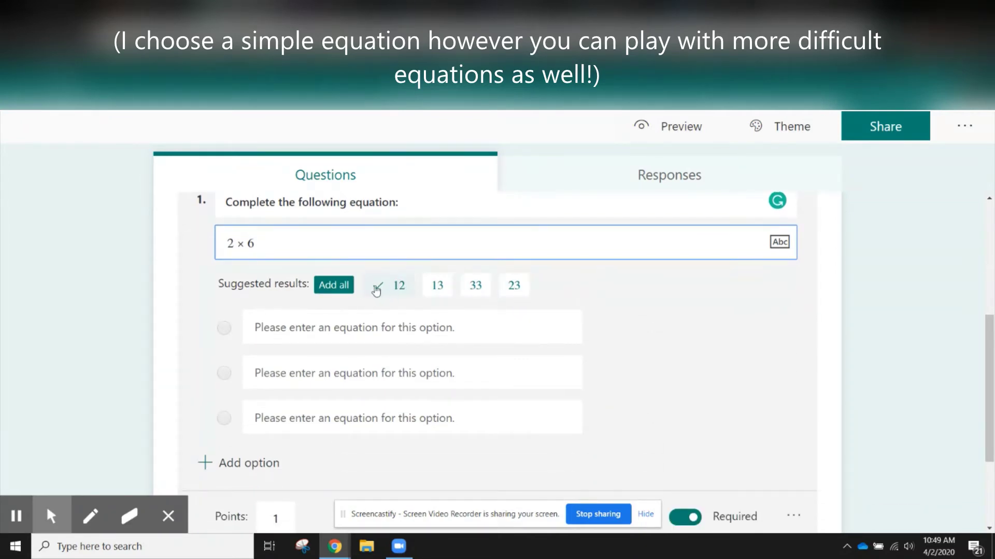
left_click(342, 285)
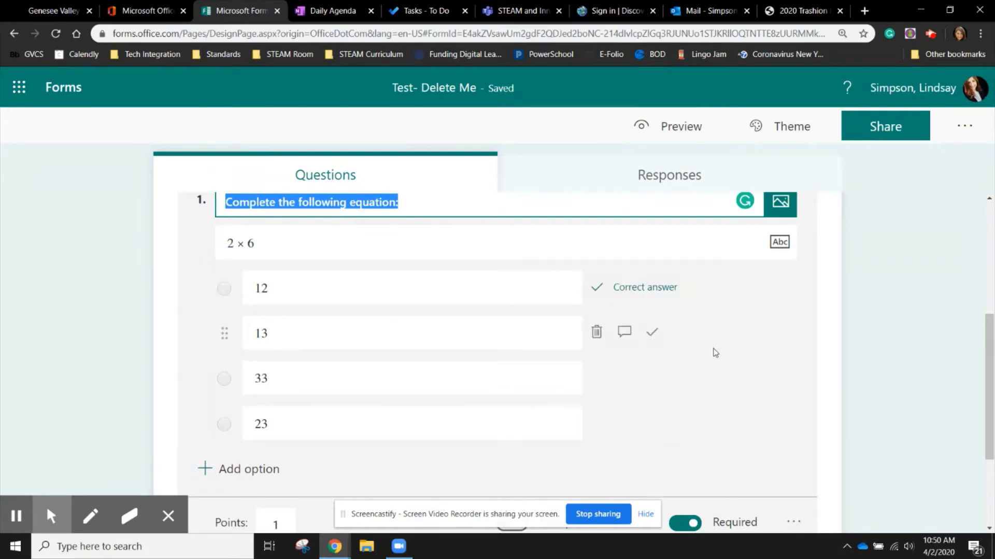
- Add the suggested 2 × 15 equation from the question ideas as the second question and open it for editing
scroll(792, 352, "down", 2)
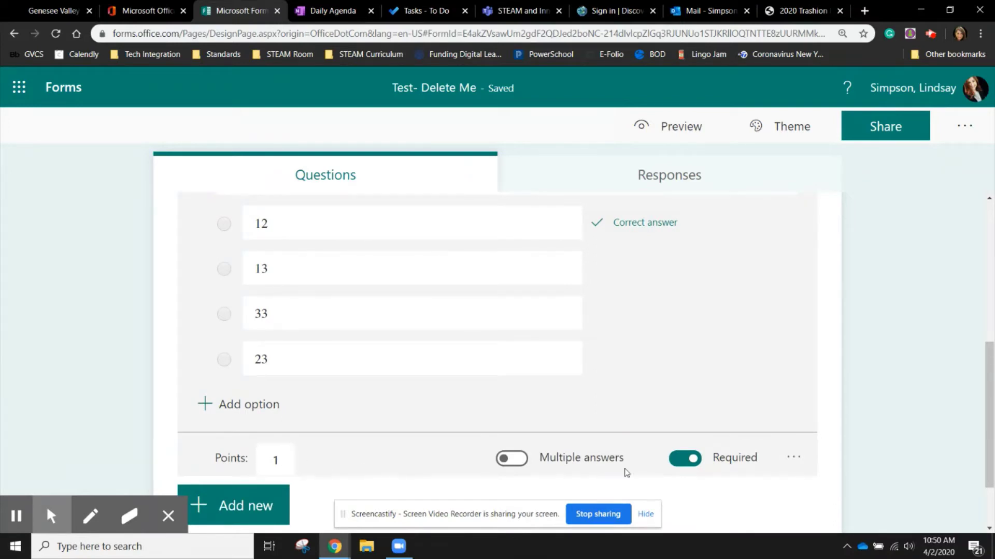
scroll(940, 414, "up", 2)
scroll(942, 415, "up", 1)
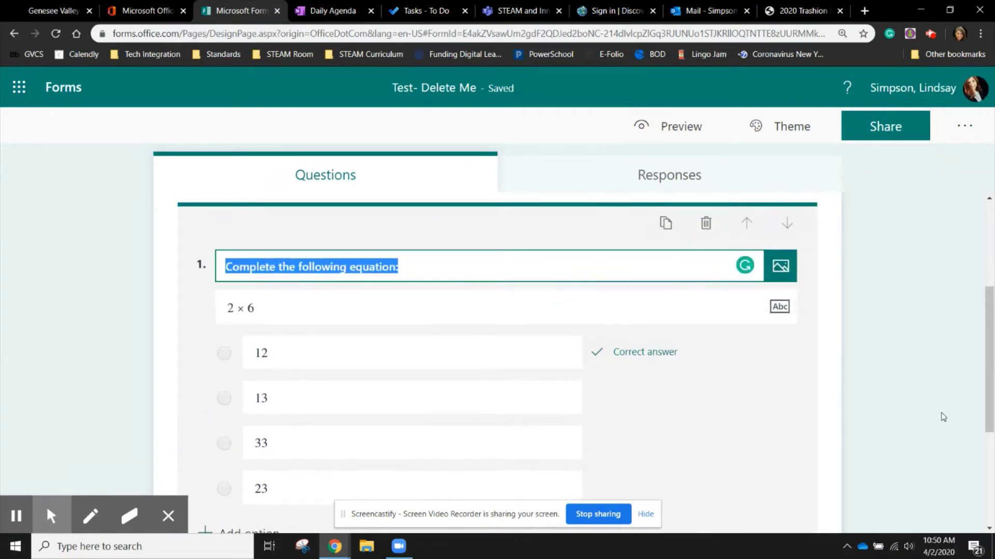
scroll(942, 414, "down", 4)
scroll(942, 417, "down", 1)
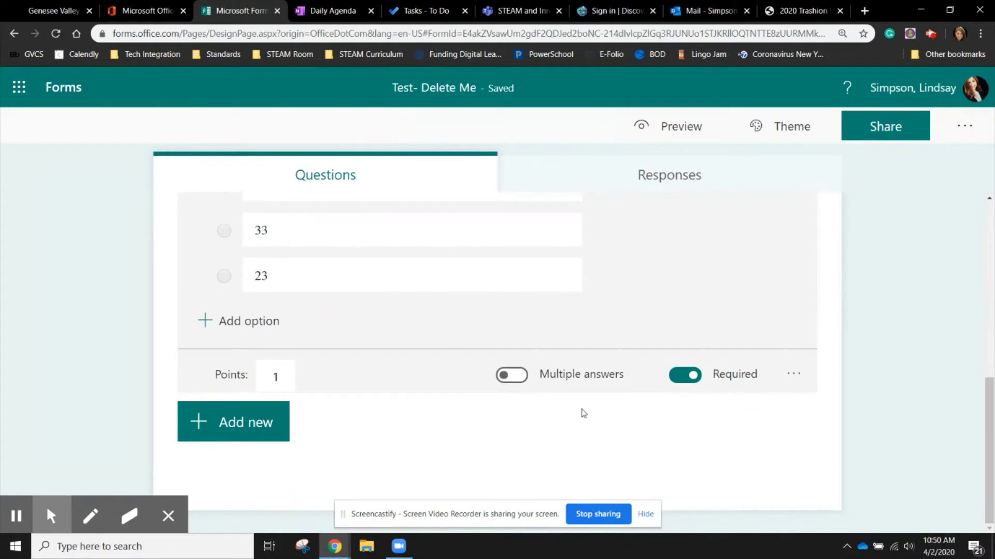
left_click(261, 426)
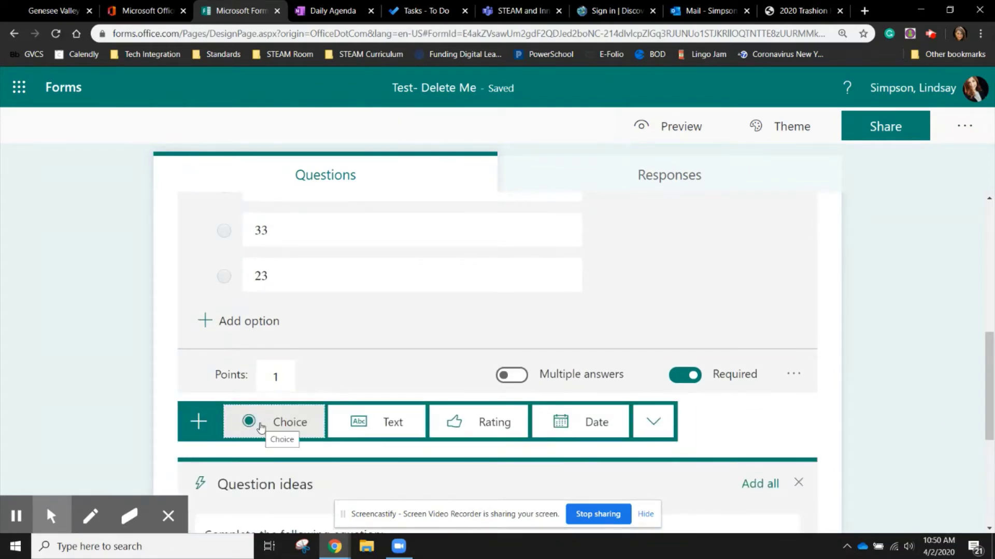
scroll(150, 419, "down", 3)
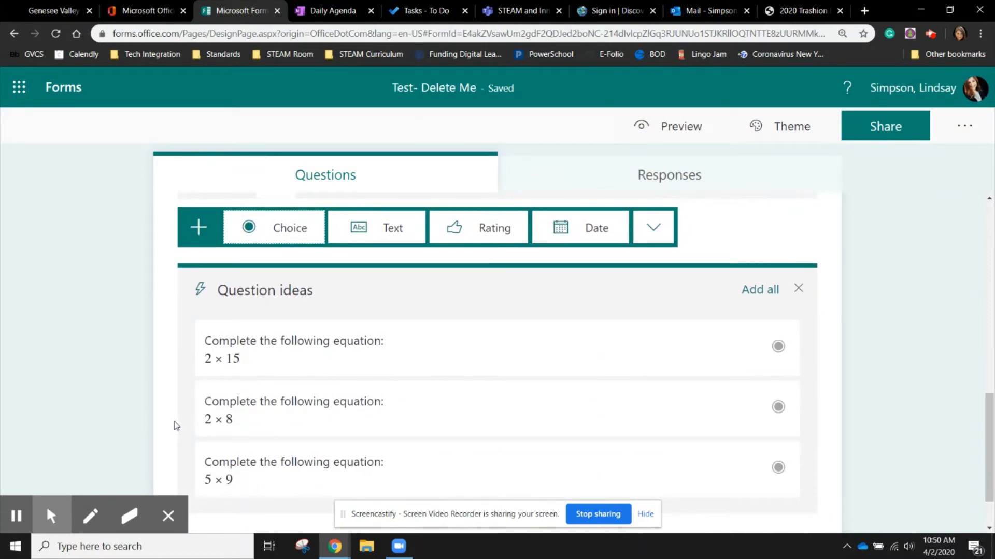
left_click(310, 364)
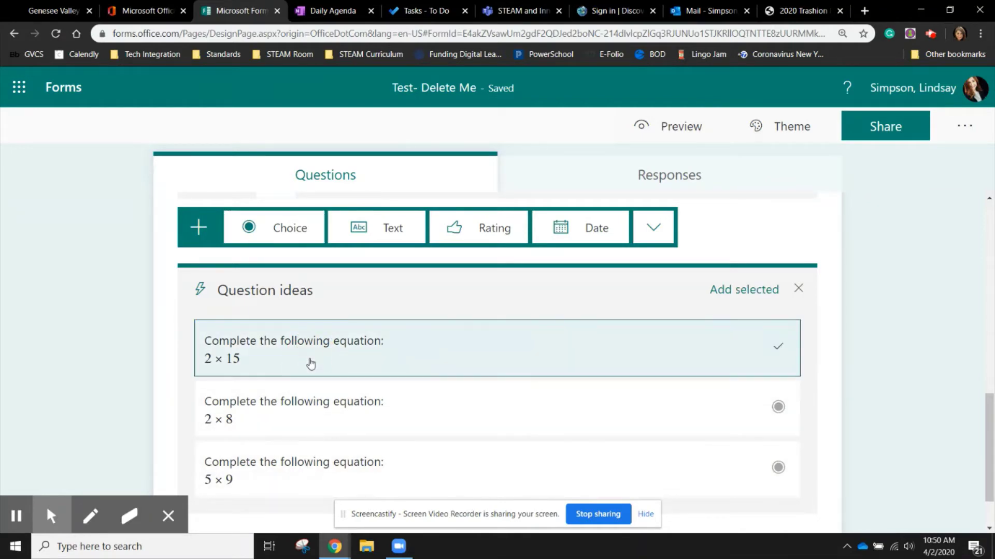
left_click(715, 291)
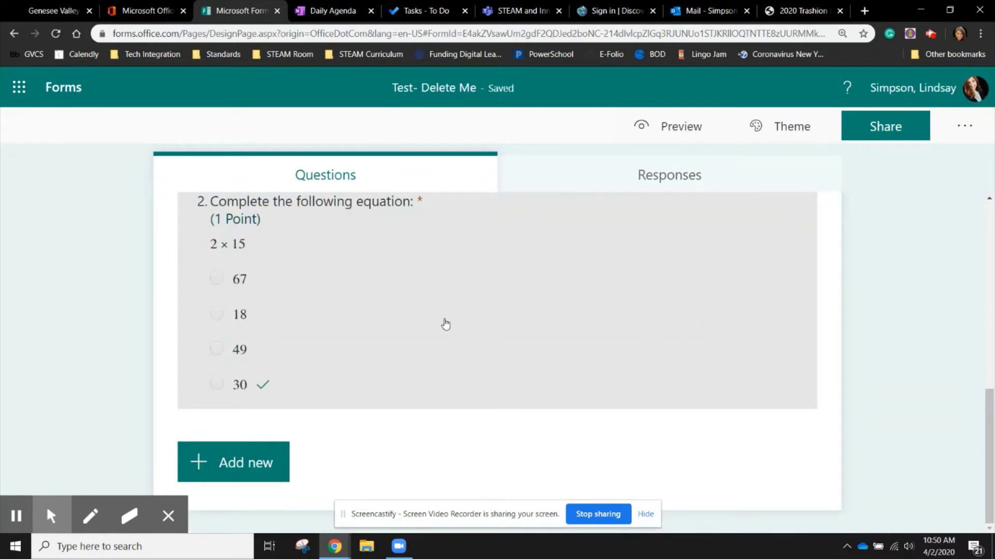
left_click(469, 362)
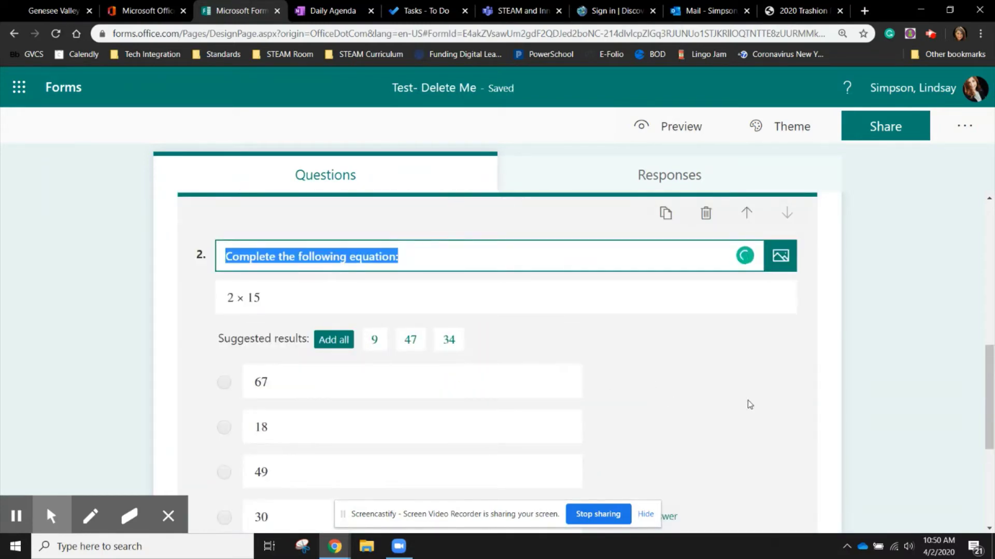
scroll(766, 400, "down", 2)
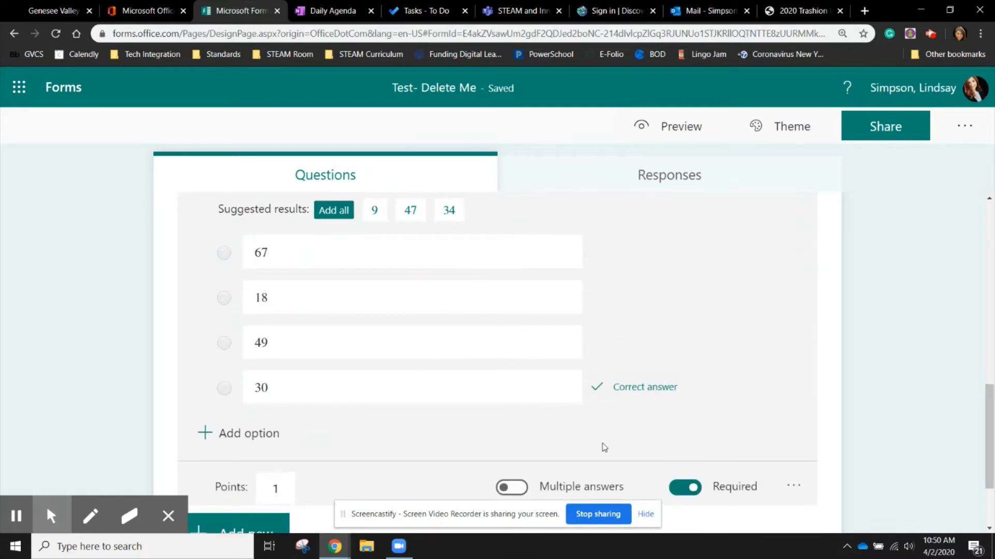
scroll(422, 448, "down", 1)
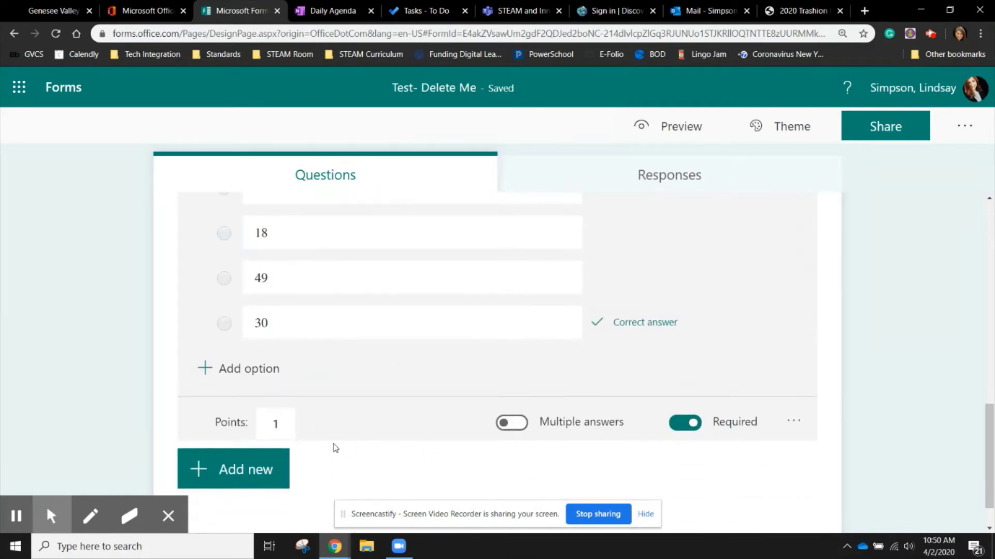
left_click(275, 423)
- Add a Text question as the third question and turn off its Math option
left_click(252, 470)
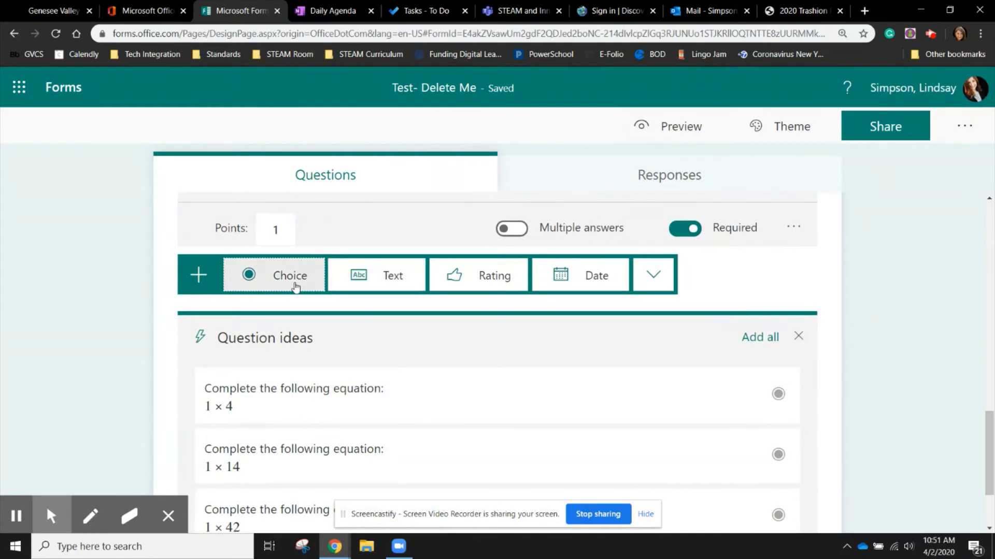
left_click(390, 275)
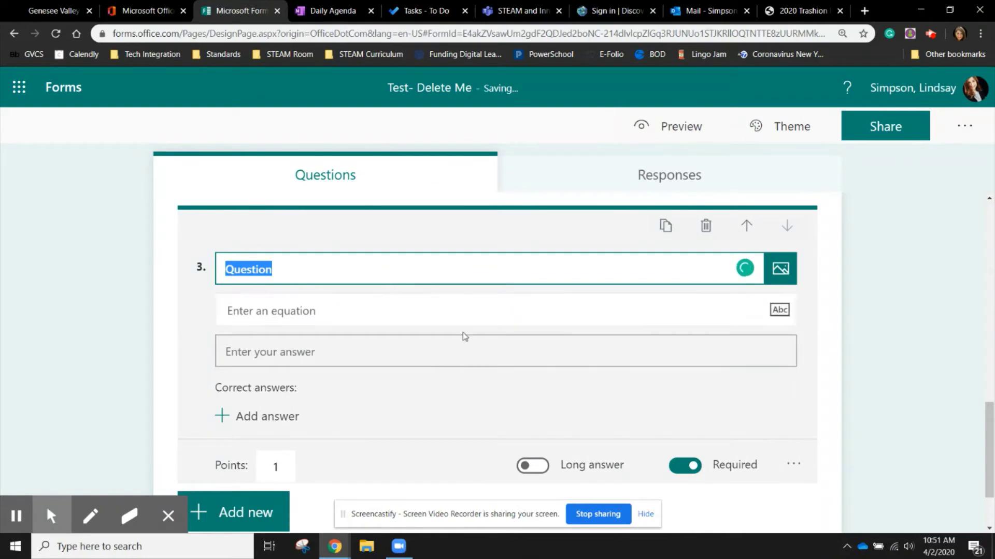
left_click(788, 465)
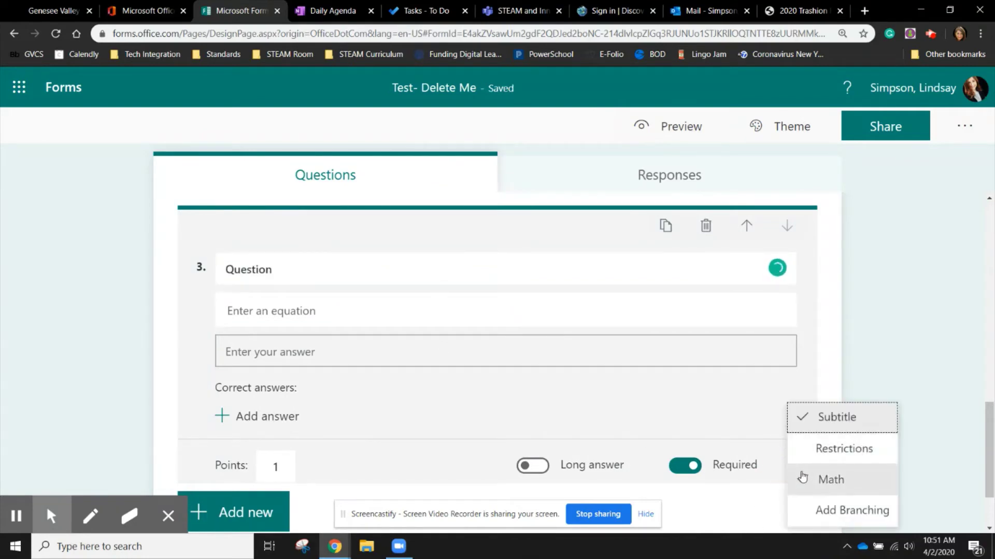
left_click(802, 475)
- Set the third question's text to "Who wrote Esperanza Rising?"
left_click(328, 264)
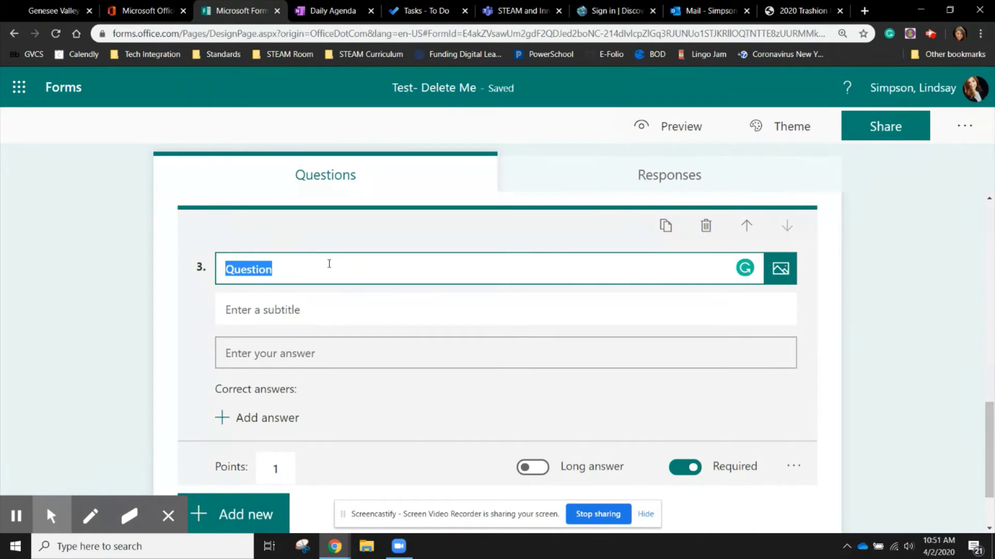
type("W")
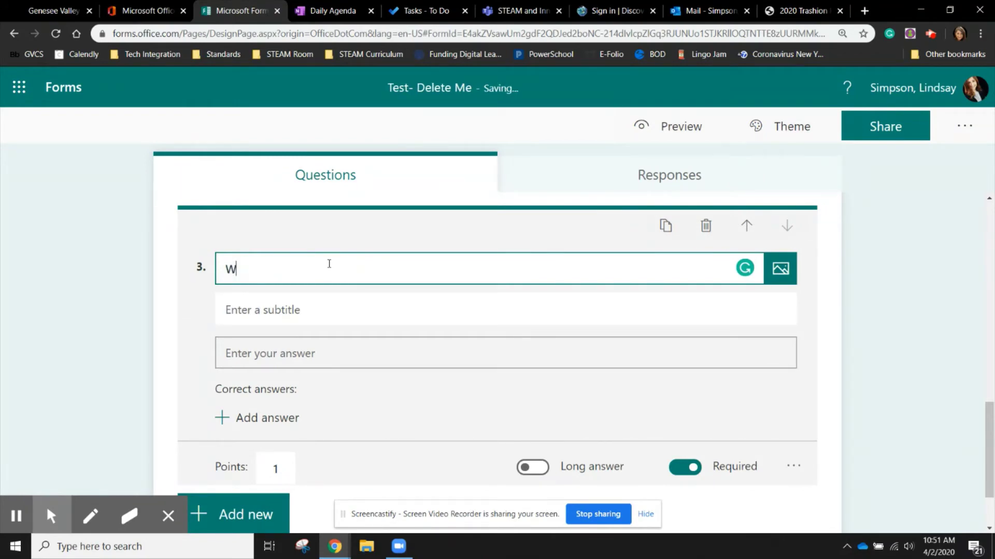
type("ho wrote Esper")
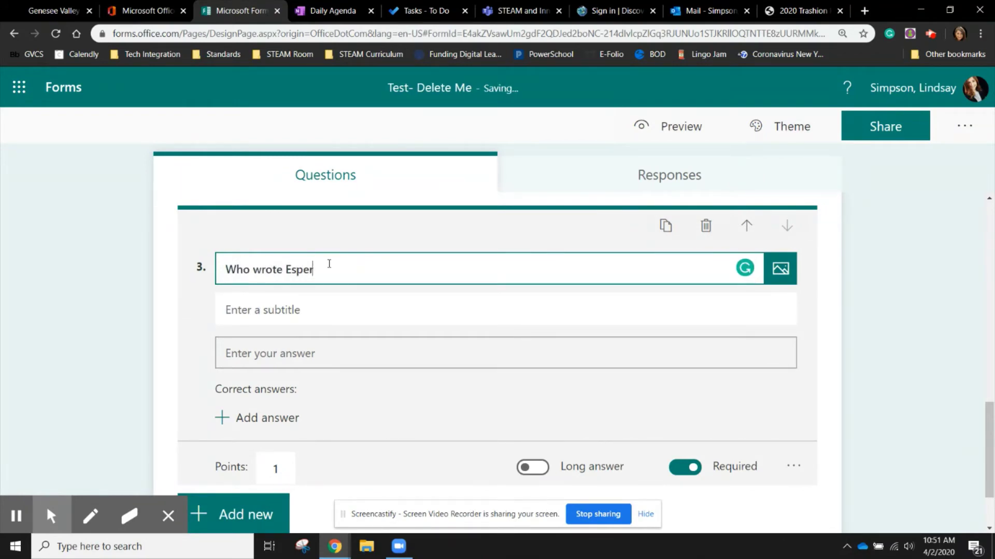
type("anza Rising?")
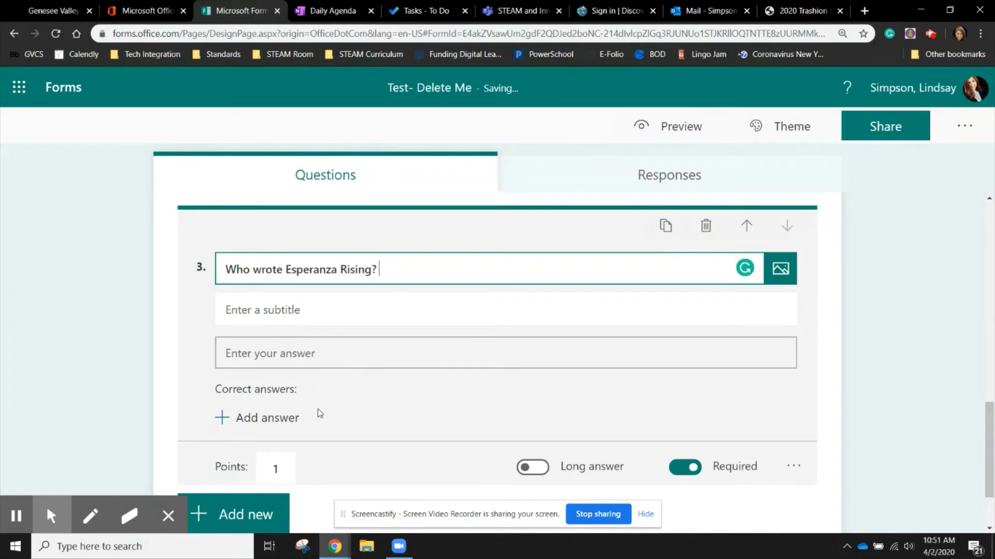
- Add "Pam Munoz Ryan" and "Pam Ryan" as the third question's correct answers and close its editing view
left_click(269, 421)
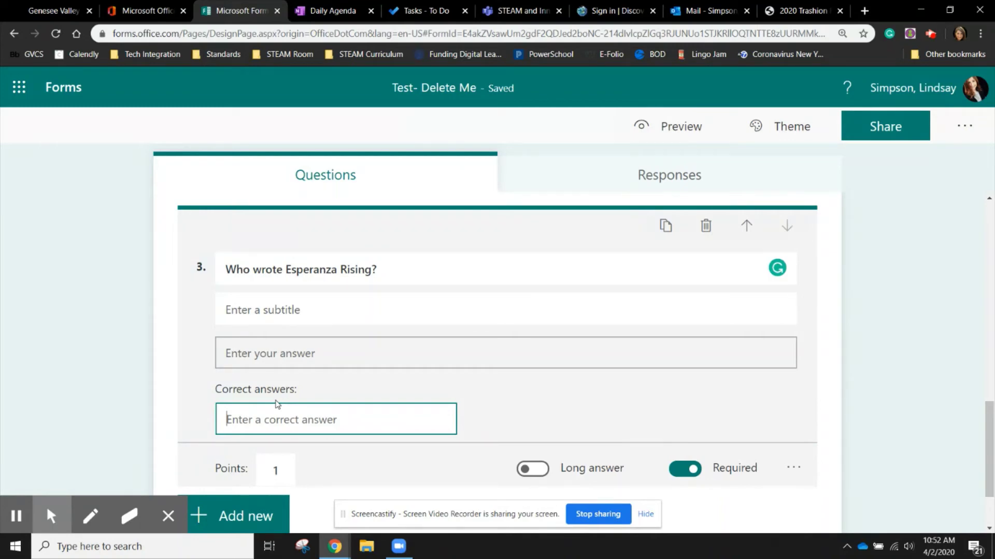
type("Pam Muno")
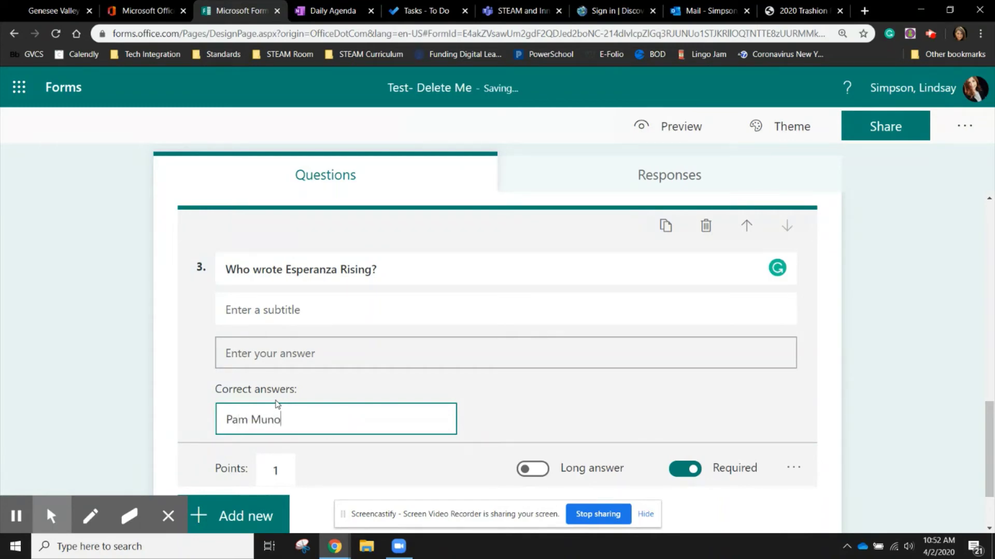
type("z Ryan")
key("Return")
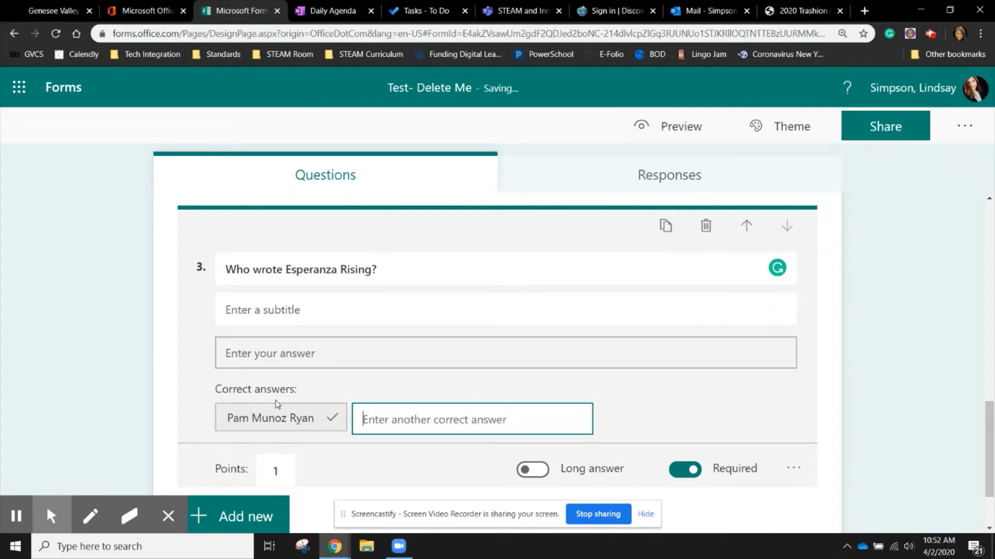
type("Pam Ryan")
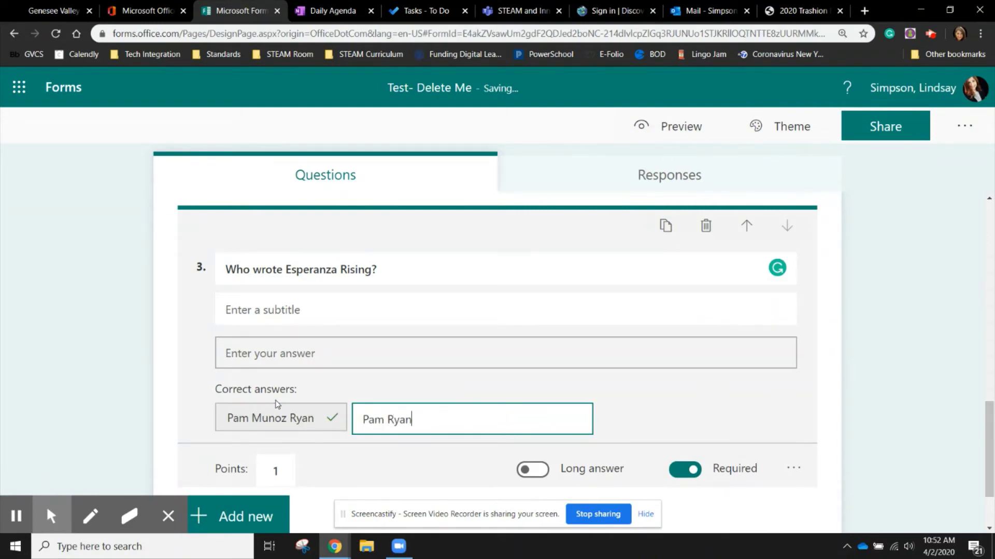
key("Return")
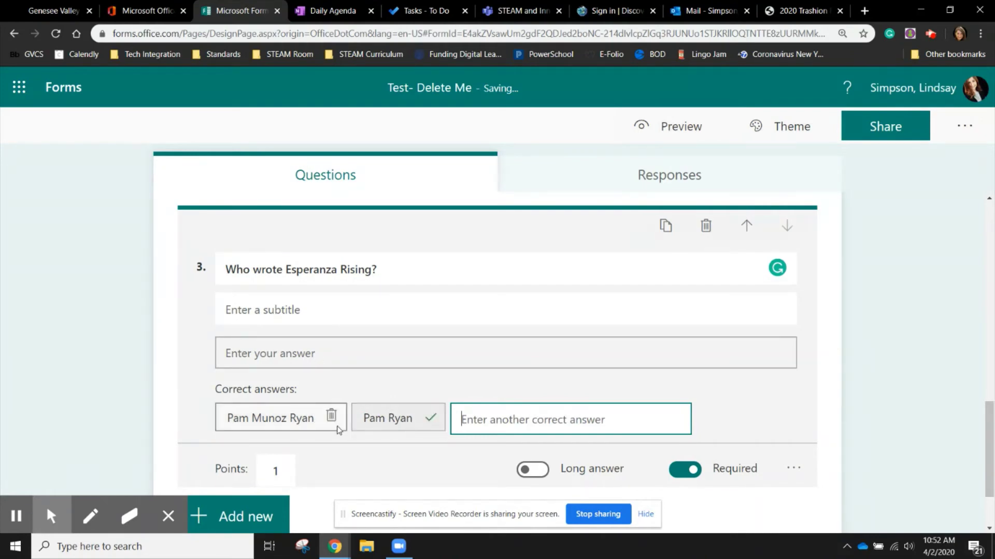
left_click(944, 405)
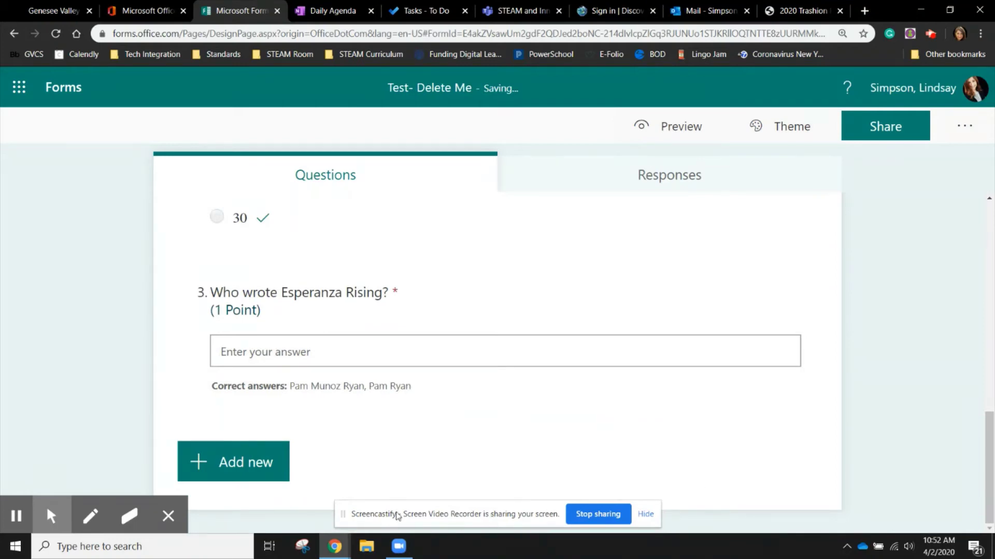
- Add another Text question as the fourth question and enable Long answer for it
left_click(259, 462)
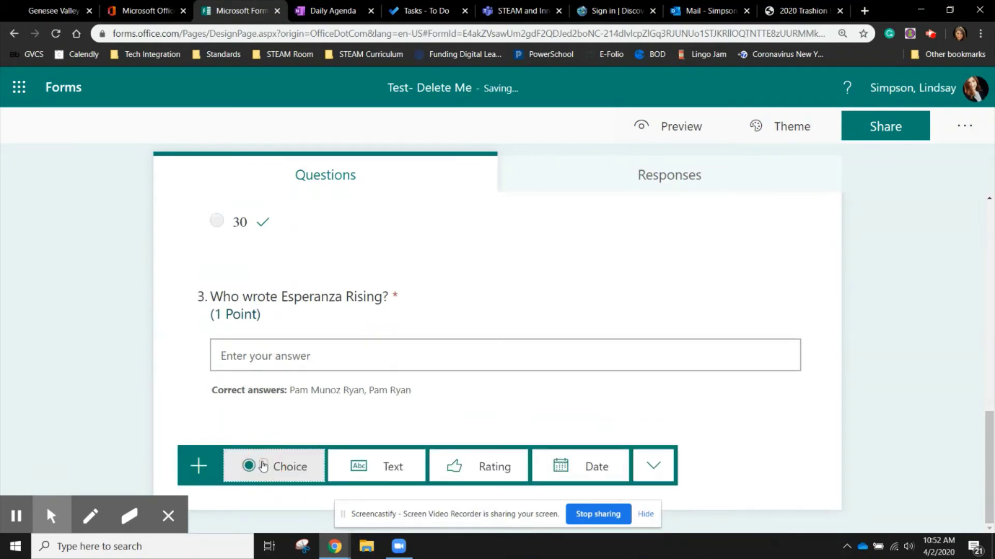
left_click(406, 476)
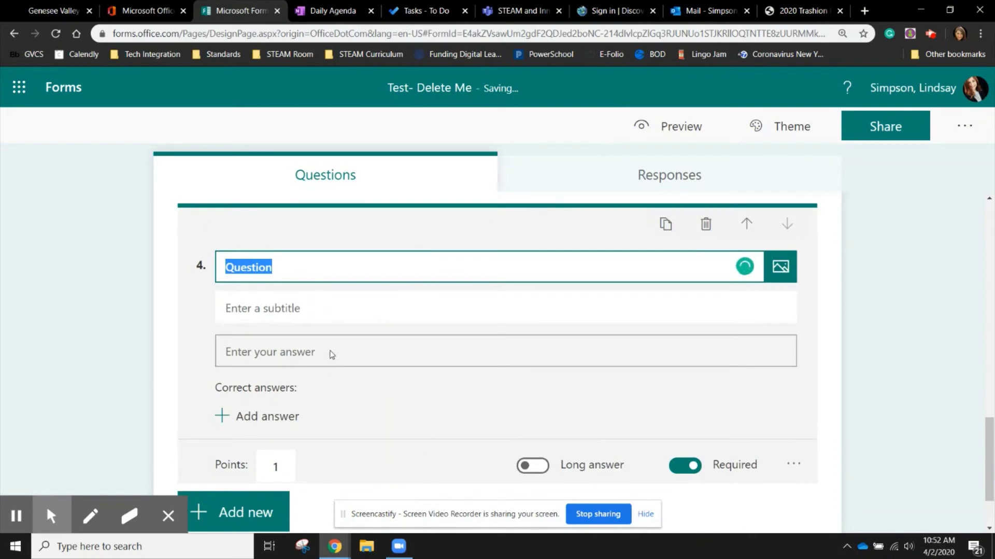
left_click(543, 473)
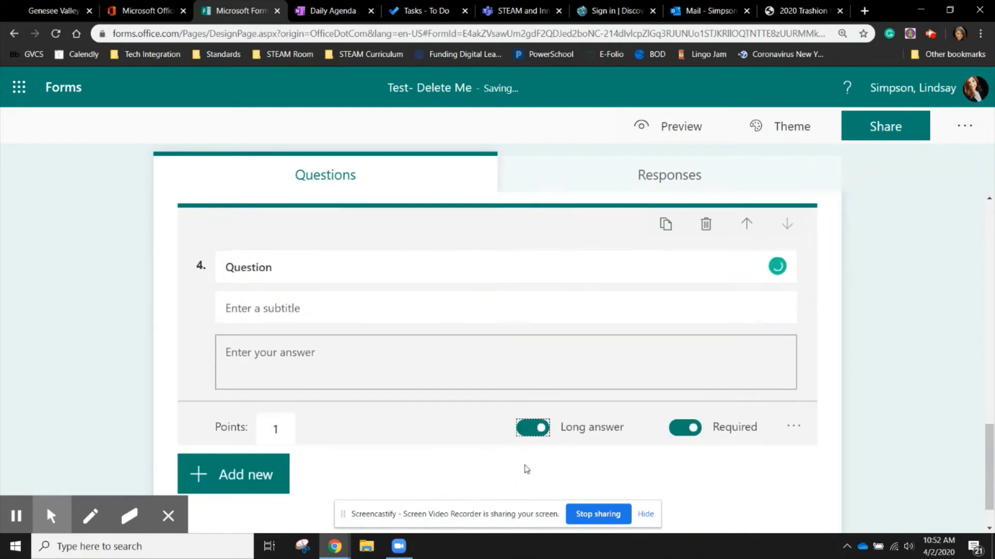
- Set the fourth question's text to "Describe the journey Esperanza takes in Esperanza Rising?"
left_click(293, 276)
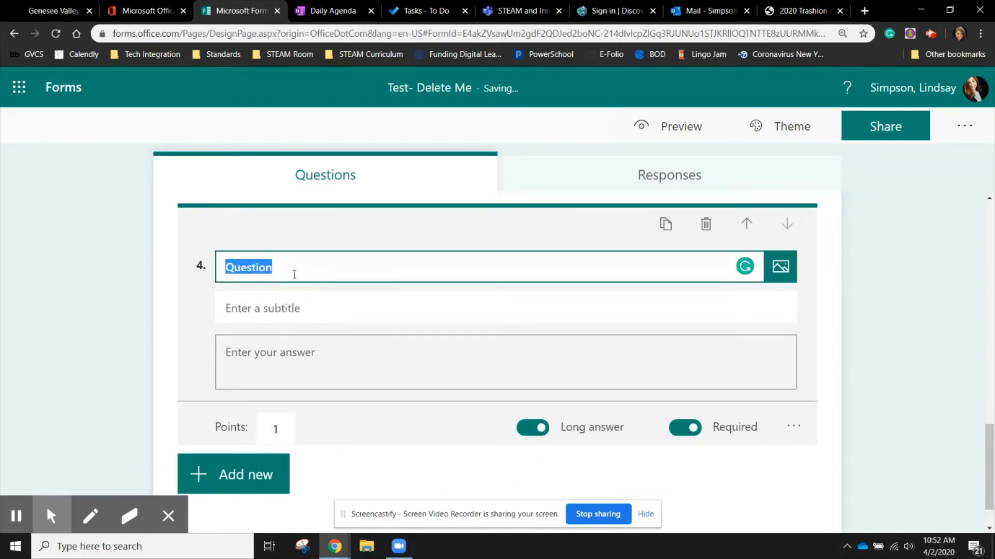
type("Describe ")
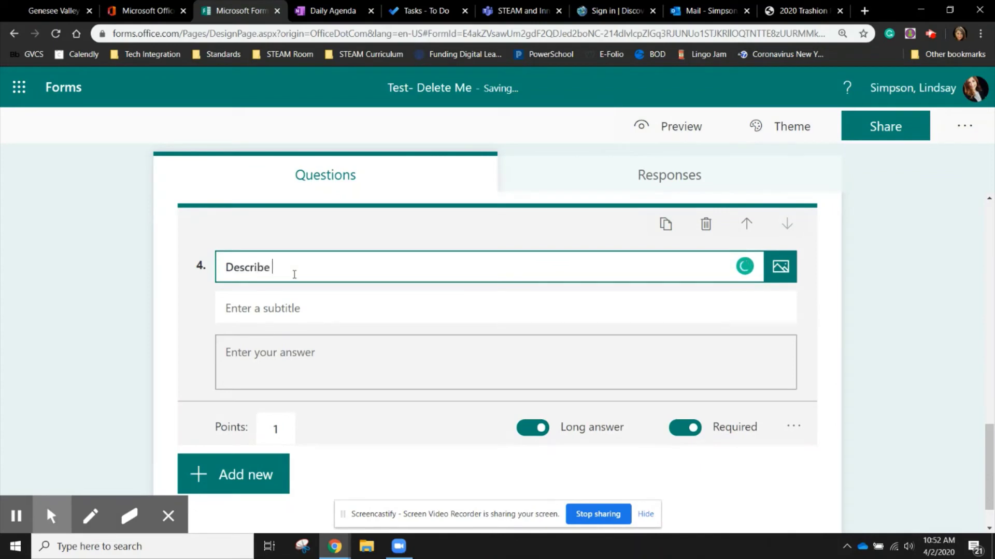
type("the journey Es")
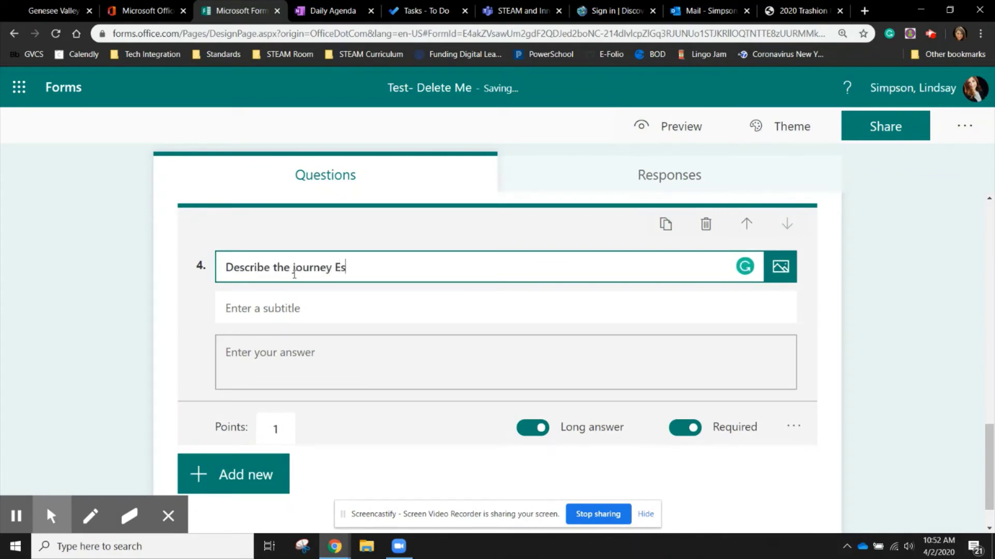
type("peranza takes in Esperan")
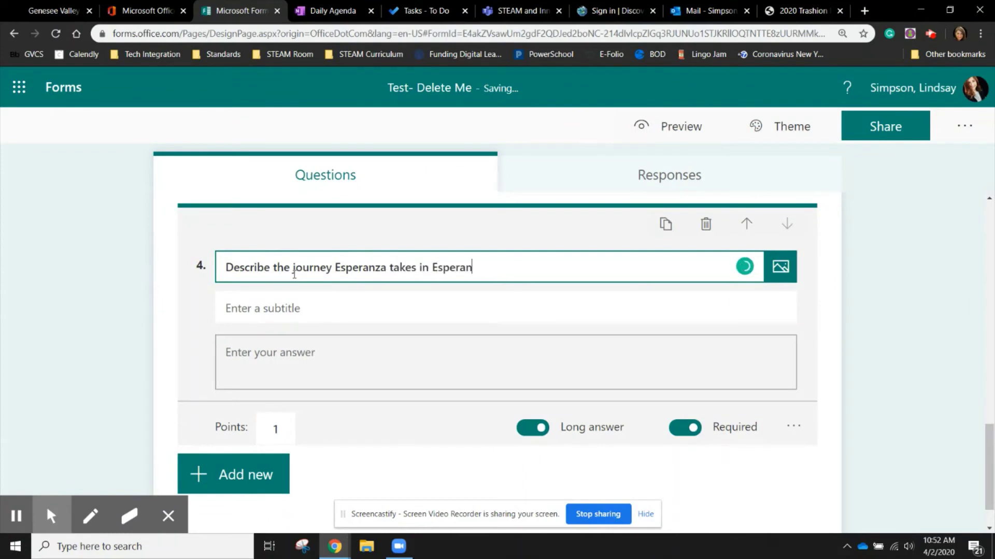
type("za Rising?")
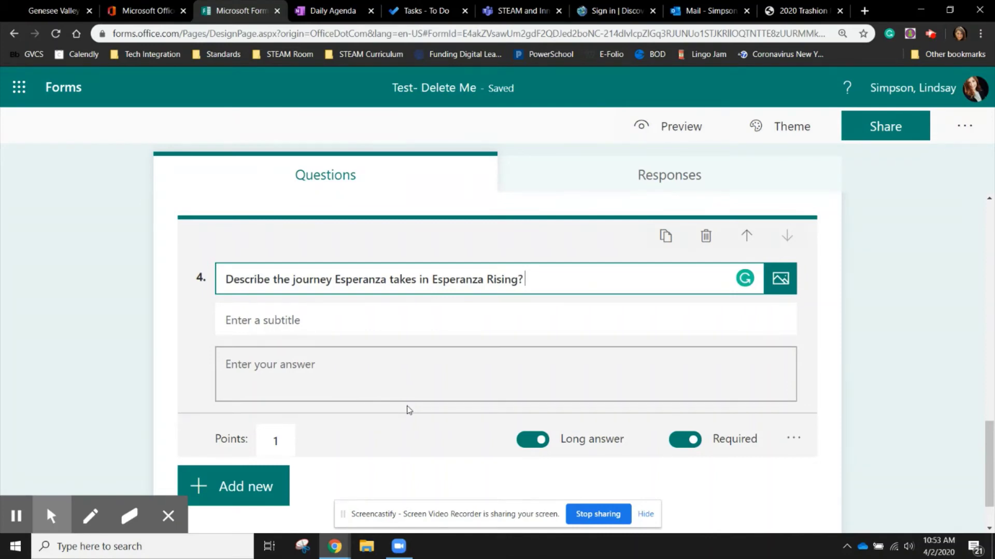
- Set the fourth question's value to 2 points
left_click(288, 441)
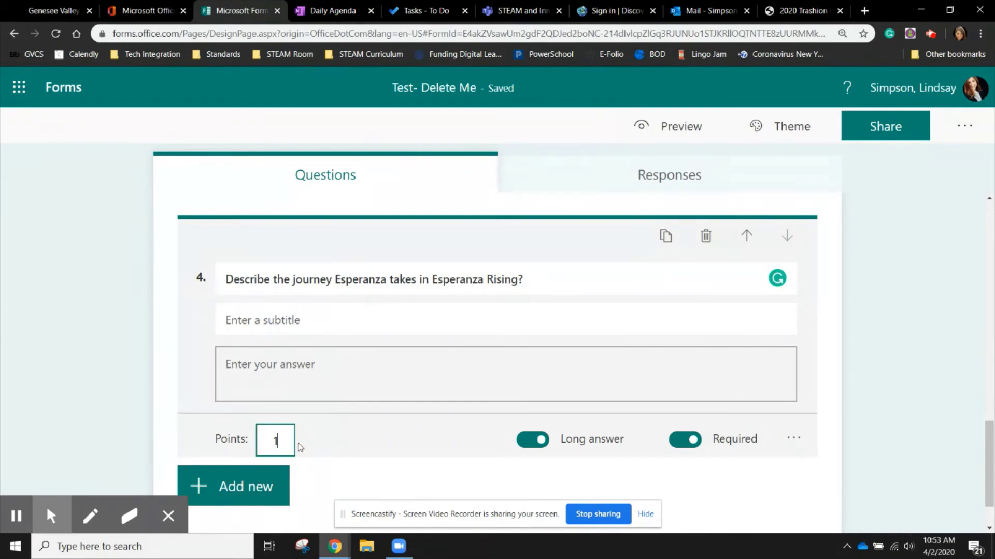
key("BackSpace")
type("2")
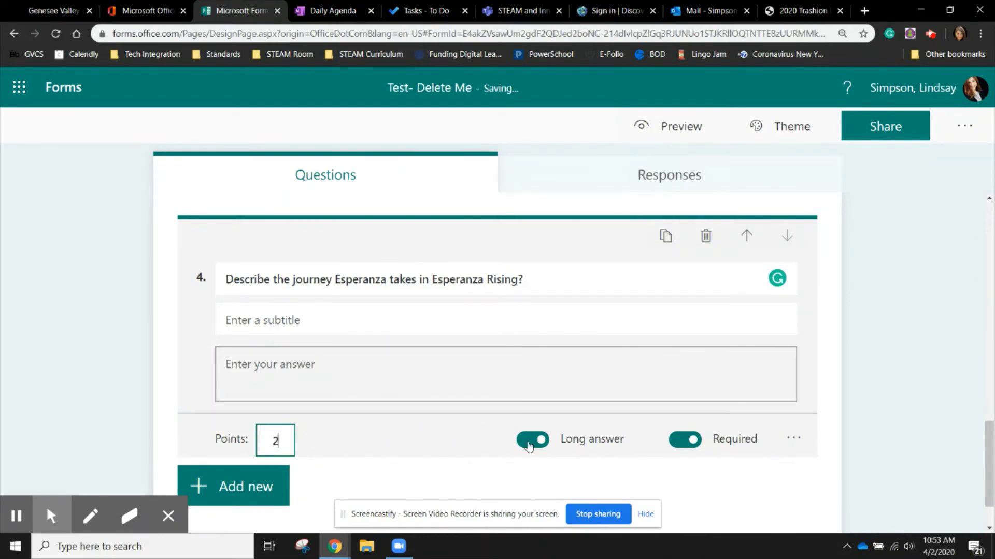
- Add the subtitle "Use your RACE strategy." to the fourth question and close its editing view
left_click(365, 323)
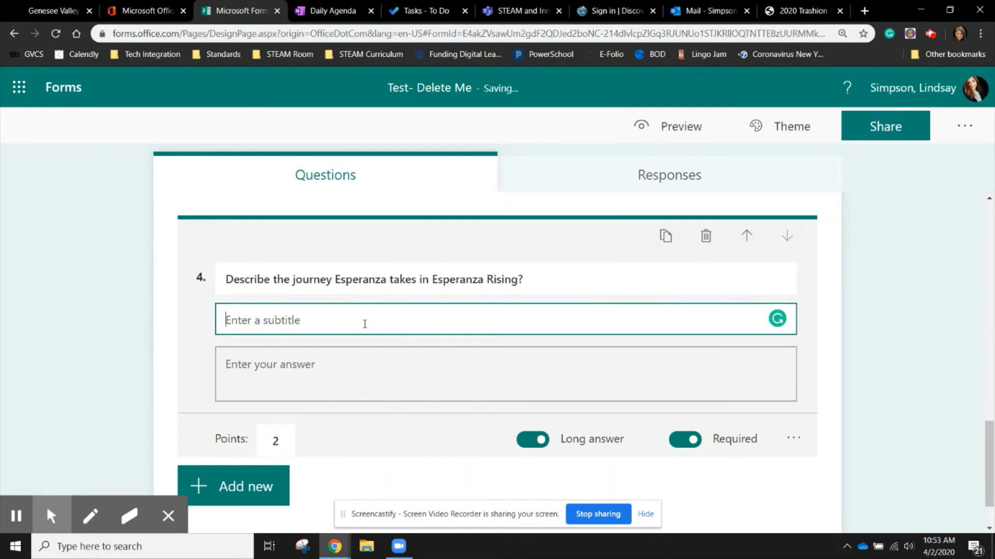
type("Use your ")
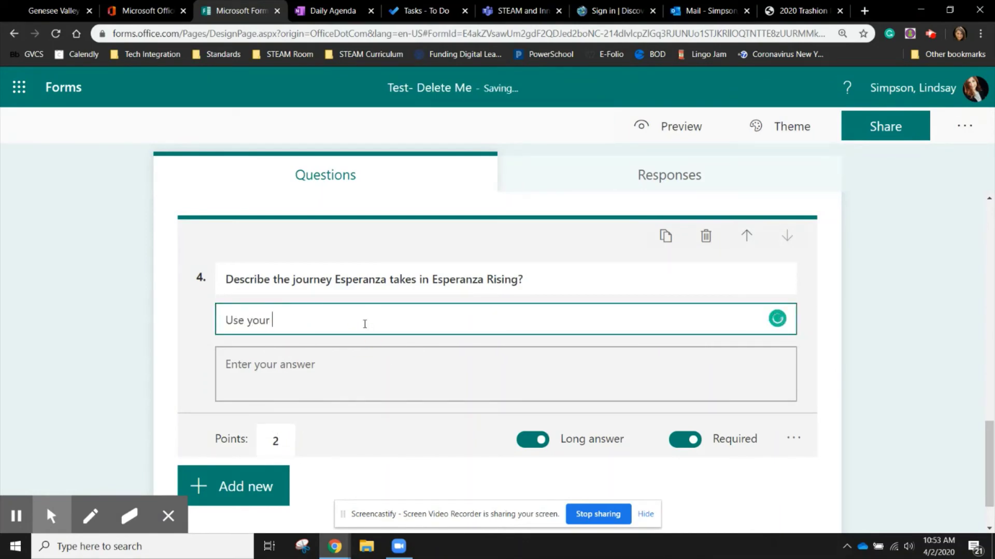
type("RACE strategy.")
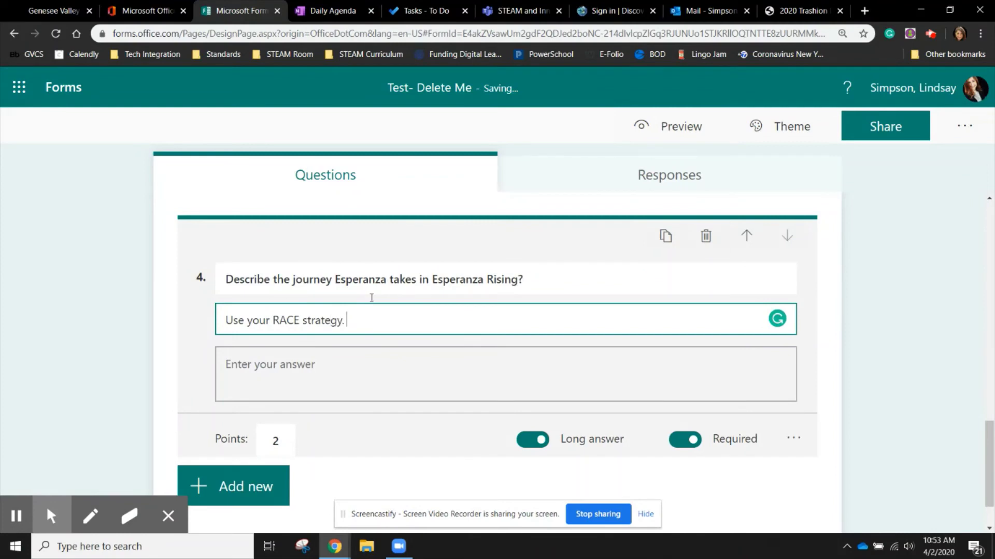
left_click(894, 422)
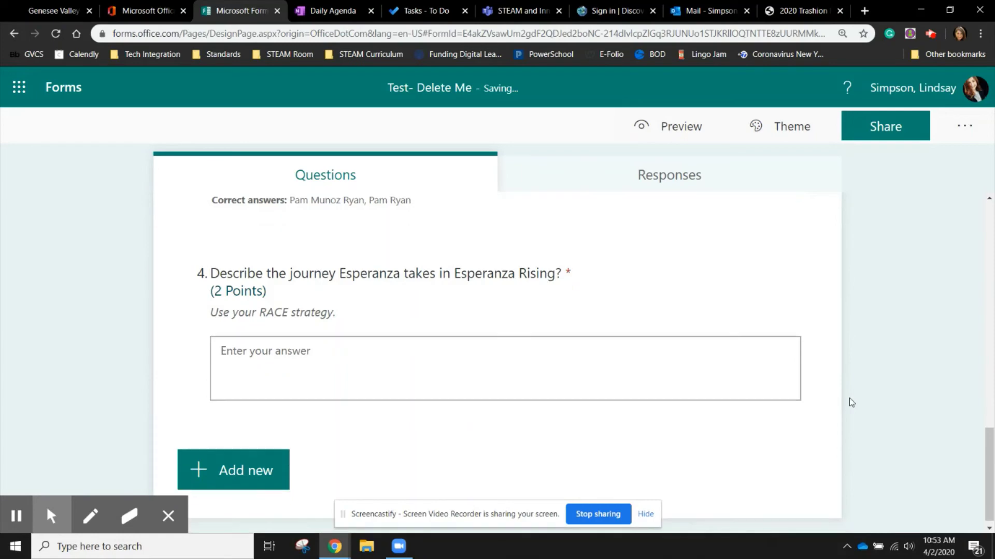
- Try the solid orange theme, apply the blue illustrated theme with a computer and typing hands, and look at the theme customization options
scroll(850, 399, "up", 10)
scroll(854, 401, "up", 6)
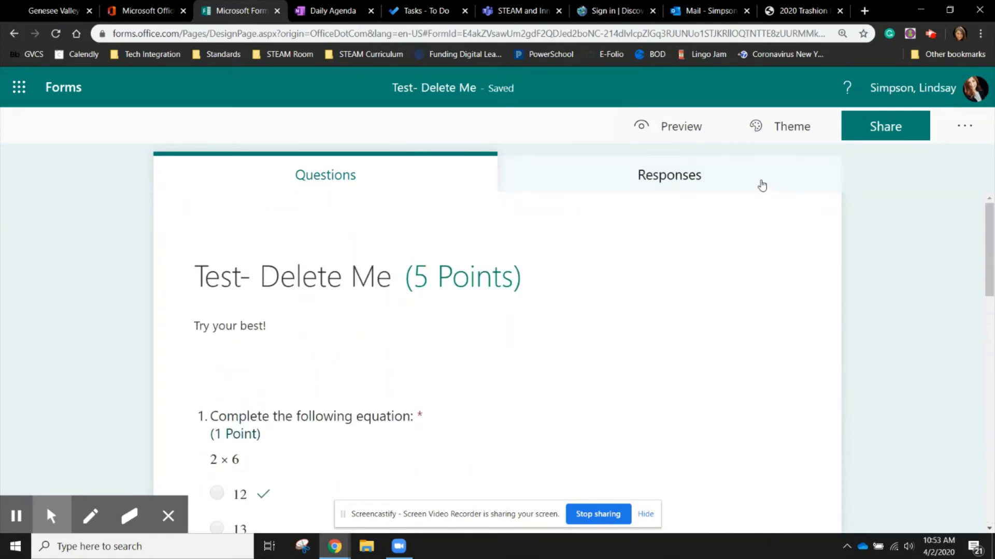
left_click(772, 132)
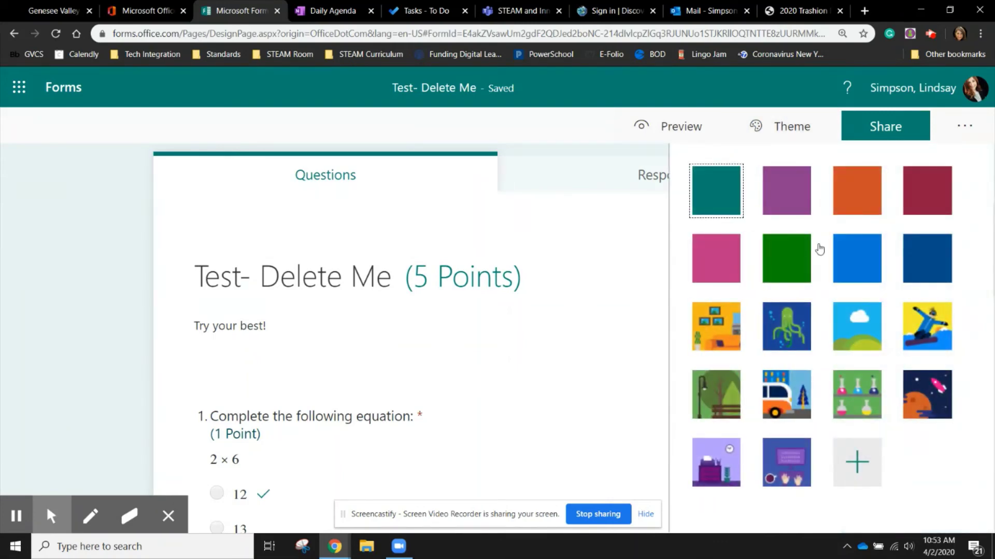
left_click(860, 197)
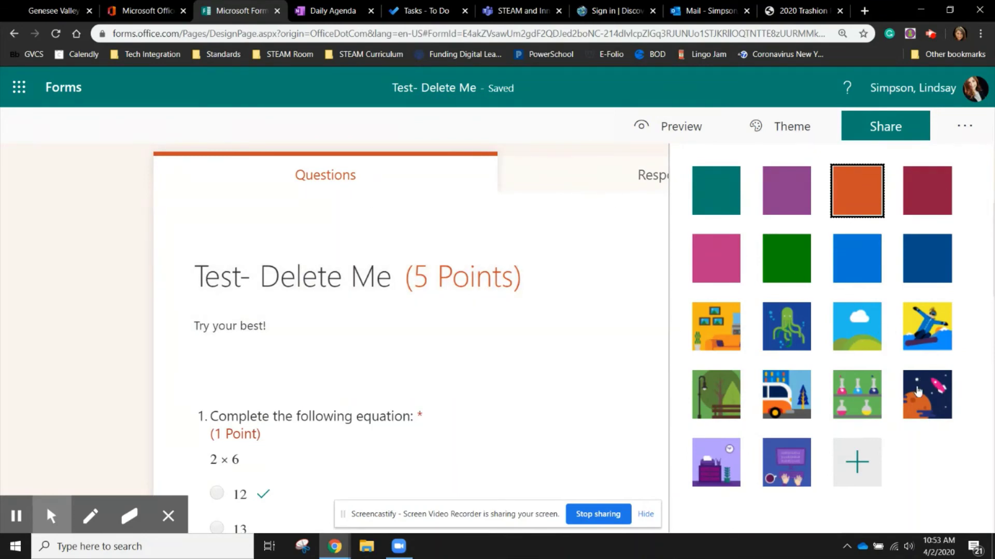
left_click(783, 477)
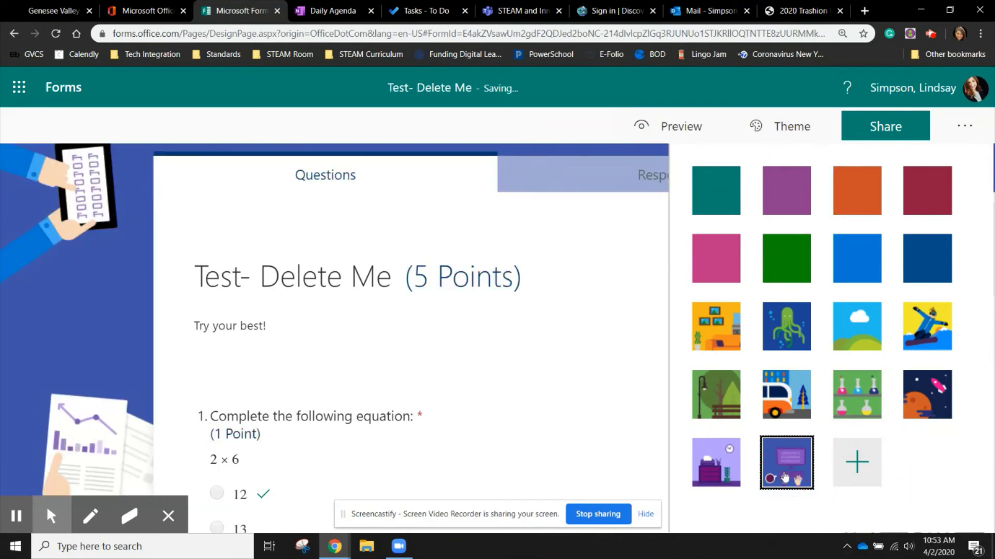
left_click(860, 464)
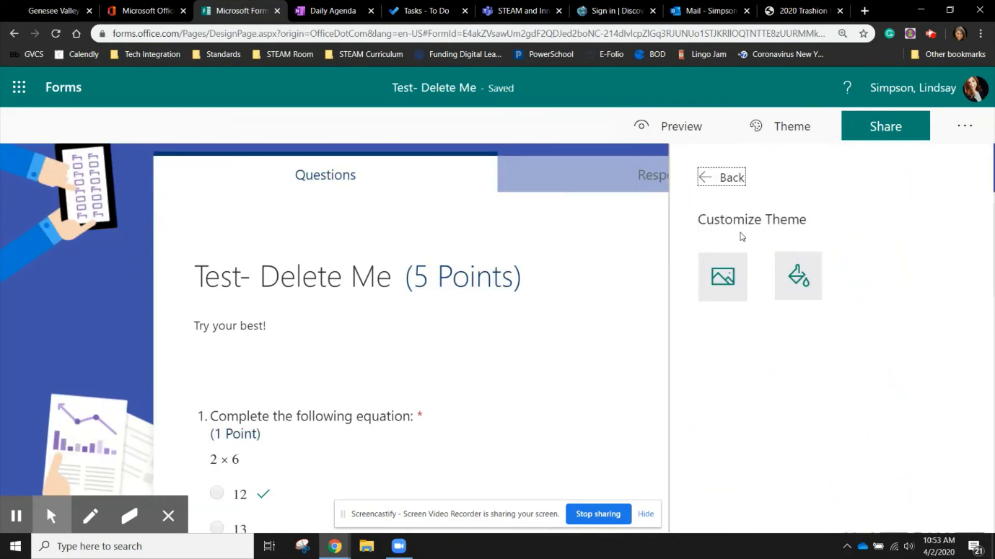
left_click(731, 182)
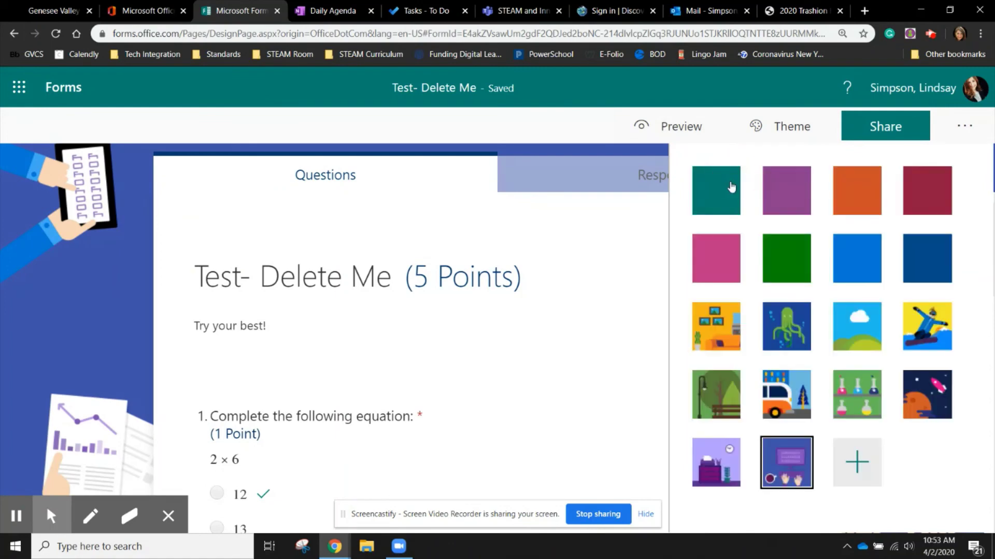
left_click(114, 270)
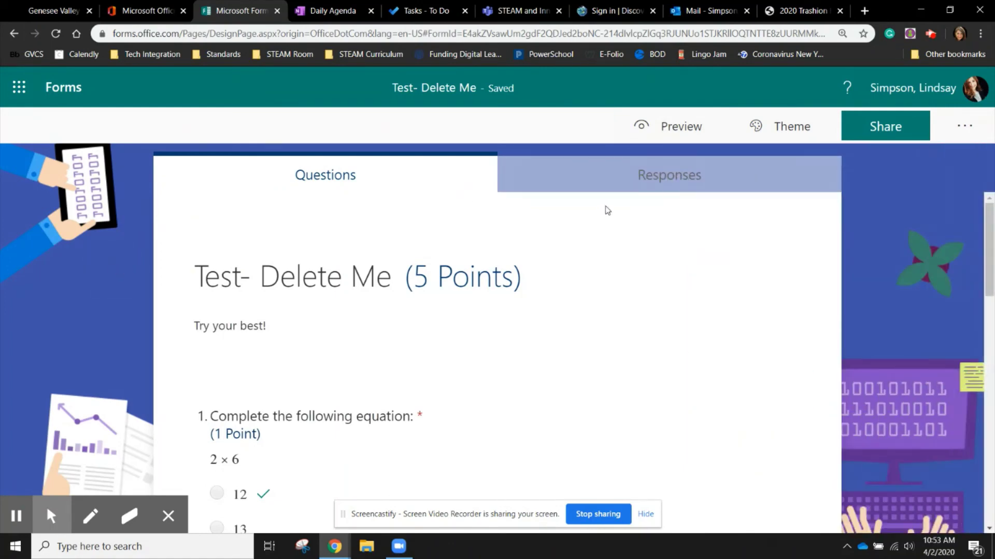
- Preview the quiz in the computer layout, looking through all questions down to the submit area
left_click(662, 132)
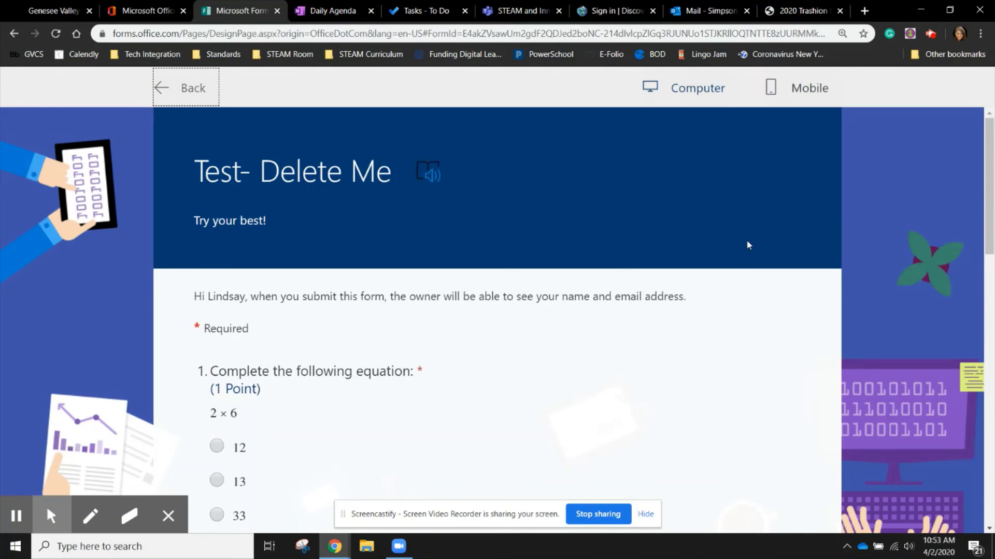
scroll(743, 303, "down", 10)
scroll(742, 303, "down", 3)
scroll(742, 303, "up", 15)
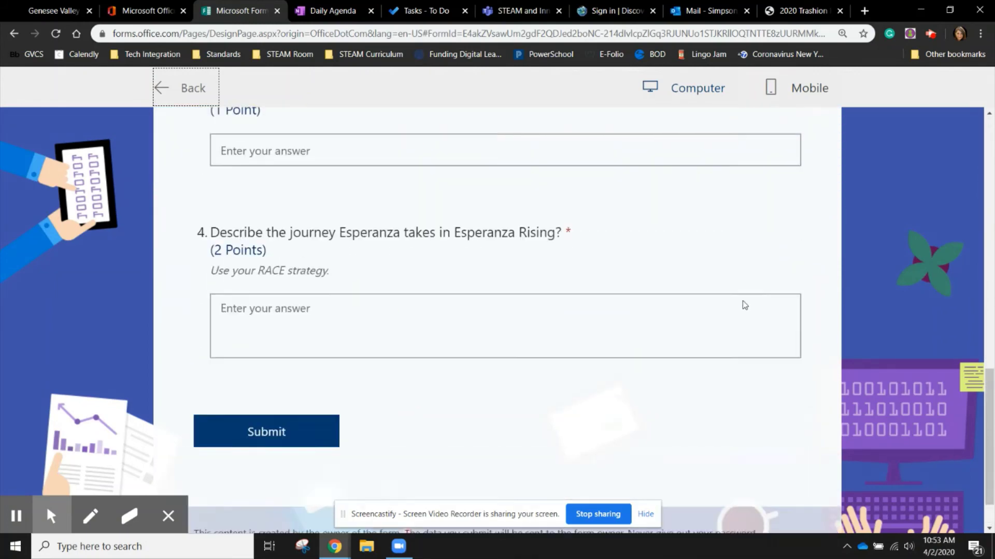
- Review the quiz questions in the mobile preview and return to the question editor
left_click(807, 102)
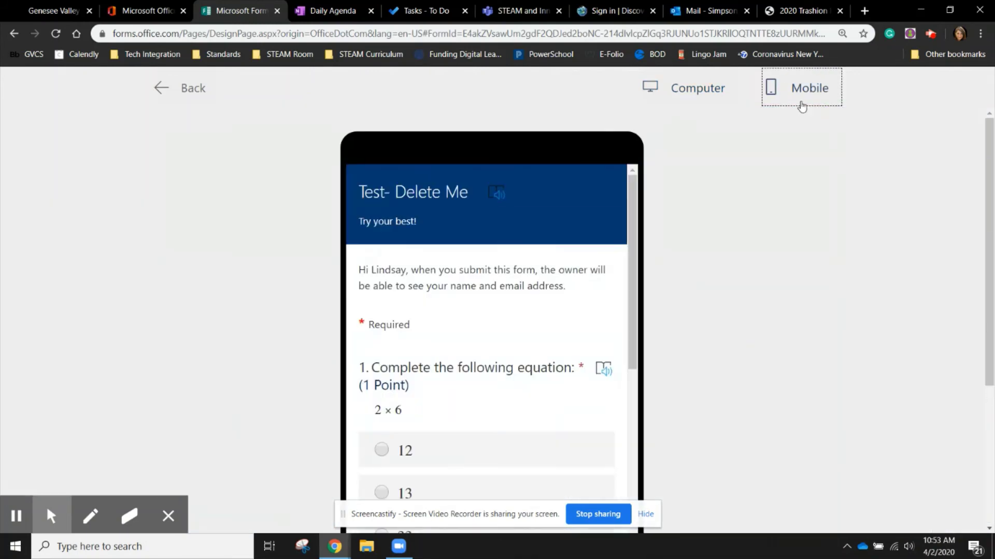
scroll(534, 361, "down", 1)
scroll(533, 362, "down", 10)
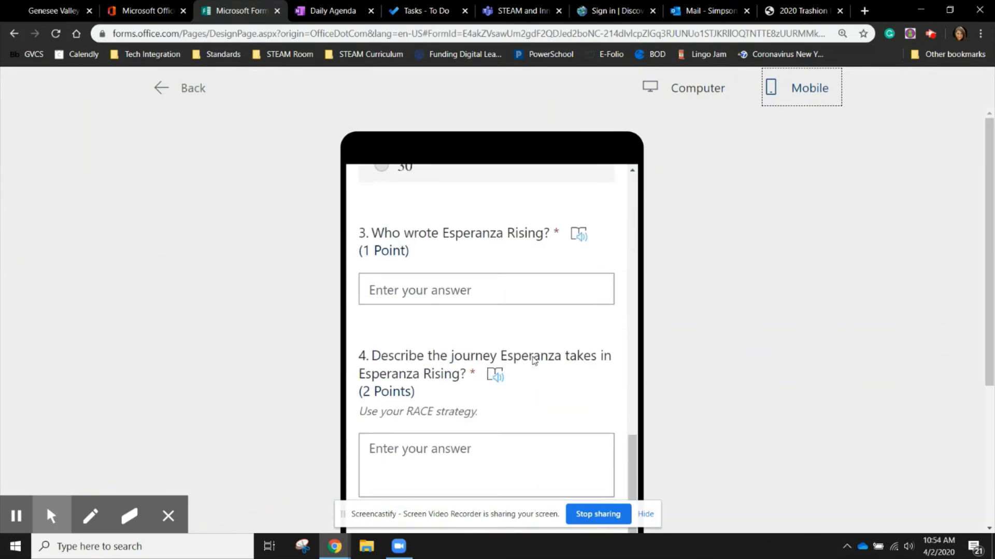
left_click(172, 88)
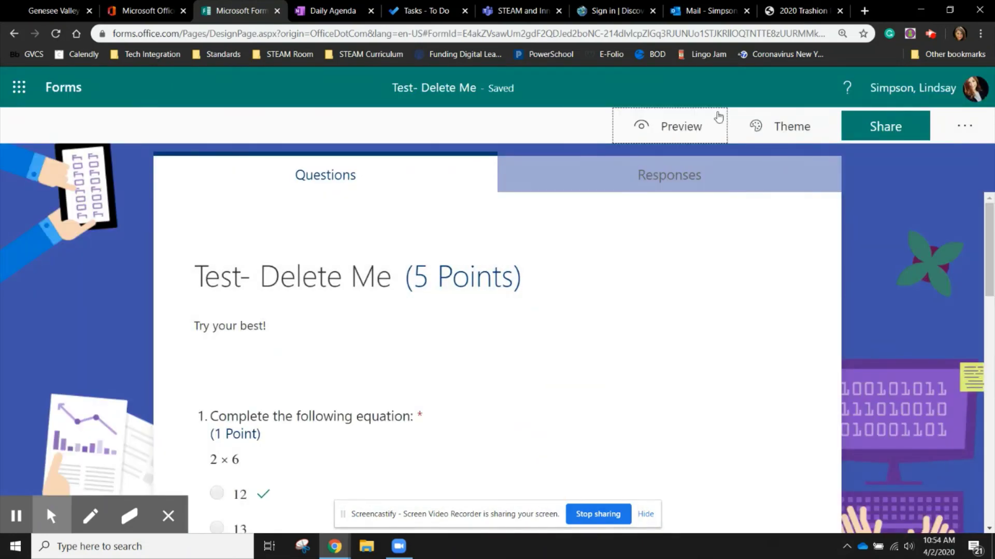
- Preview the quiz again, have Immersive Reader read its title and description aloud, and return to the question editor
left_click(677, 126)
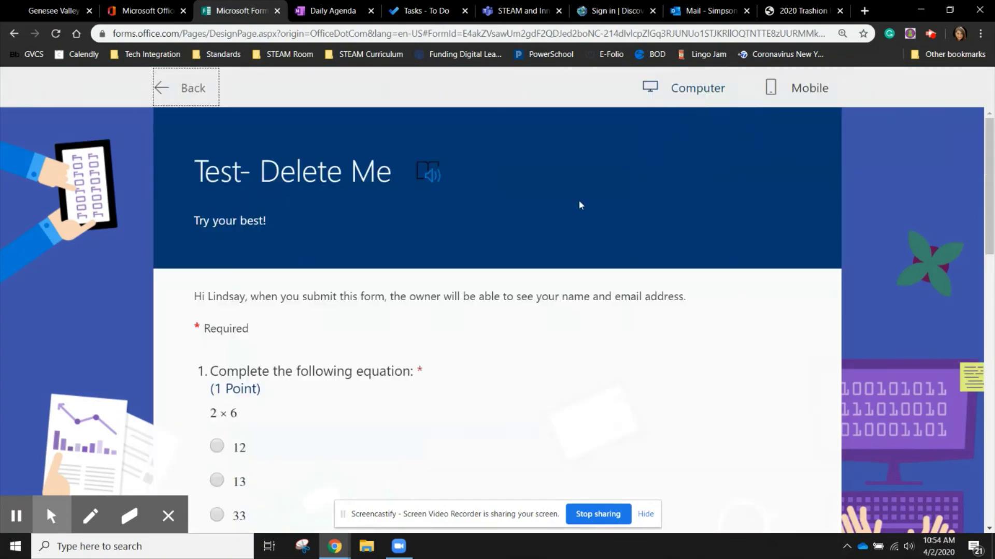
left_click(432, 175)
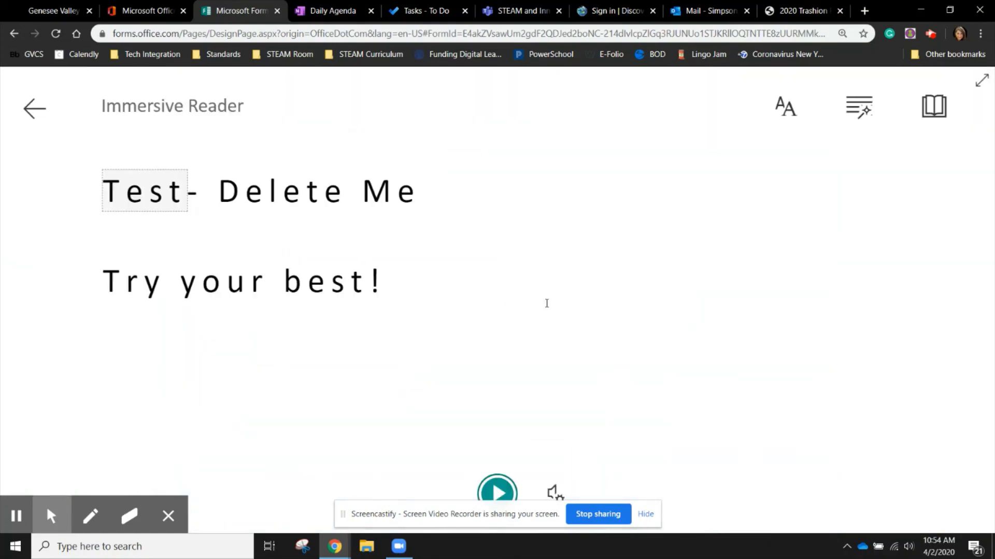
left_click(498, 492)
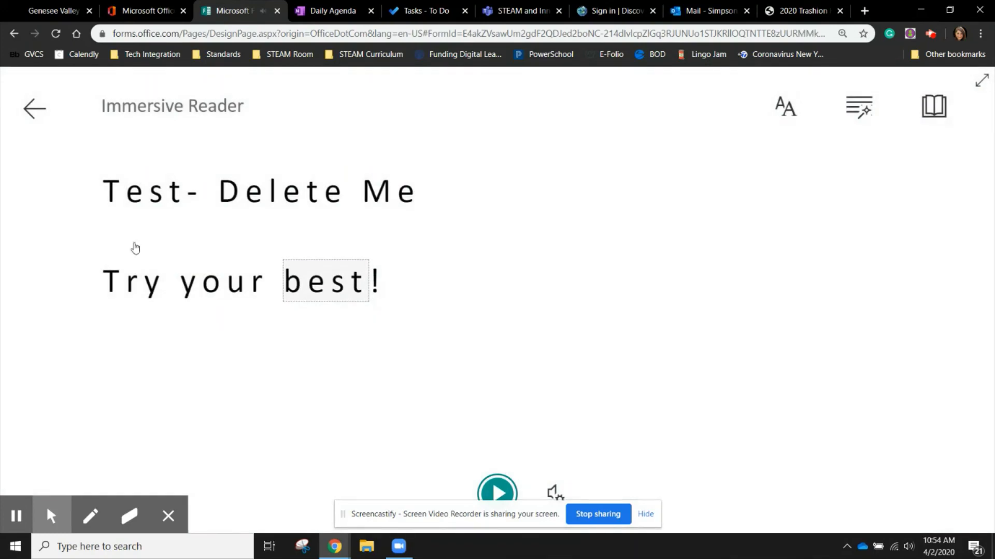
left_click(33, 111)
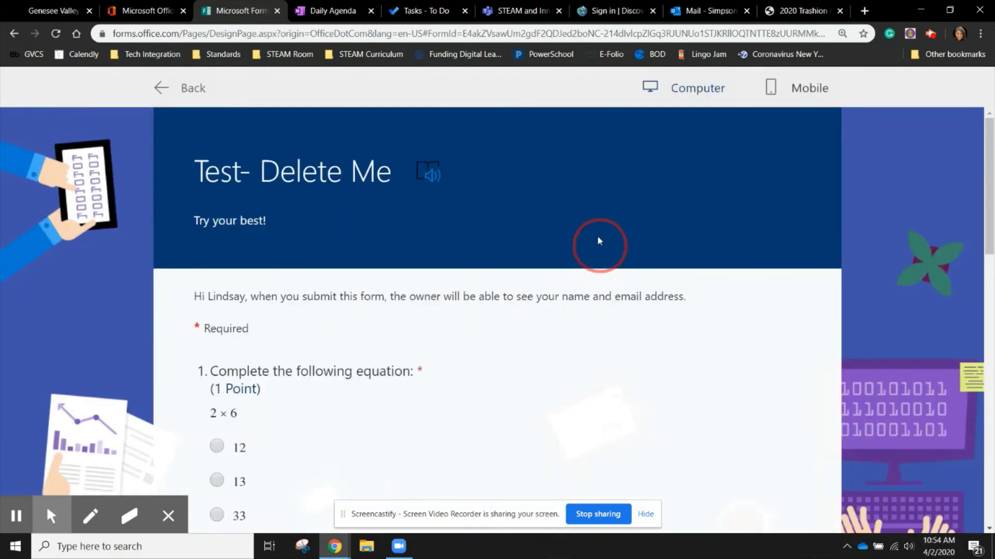
scroll(355, 294, "down", 5)
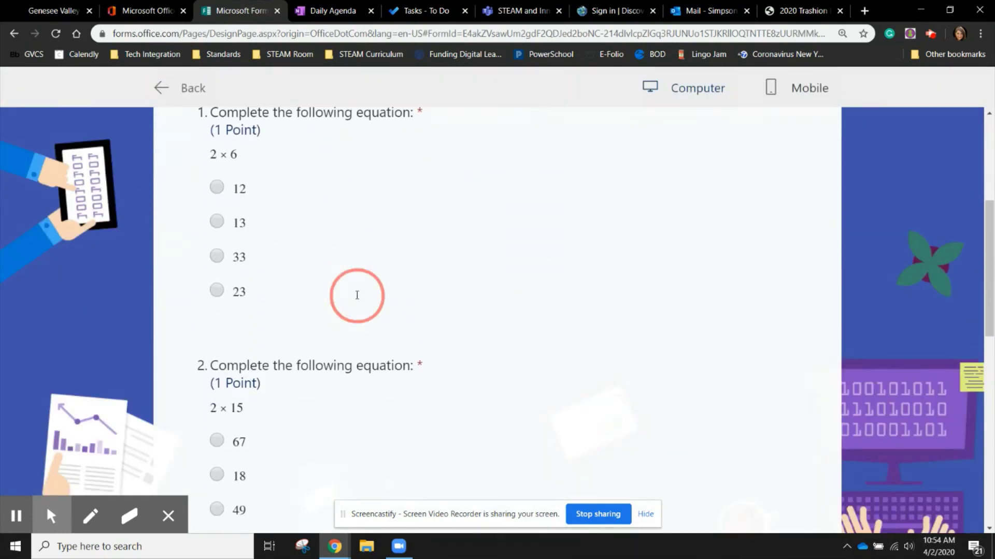
scroll(356, 294, "up", 5)
left_click(173, 88)
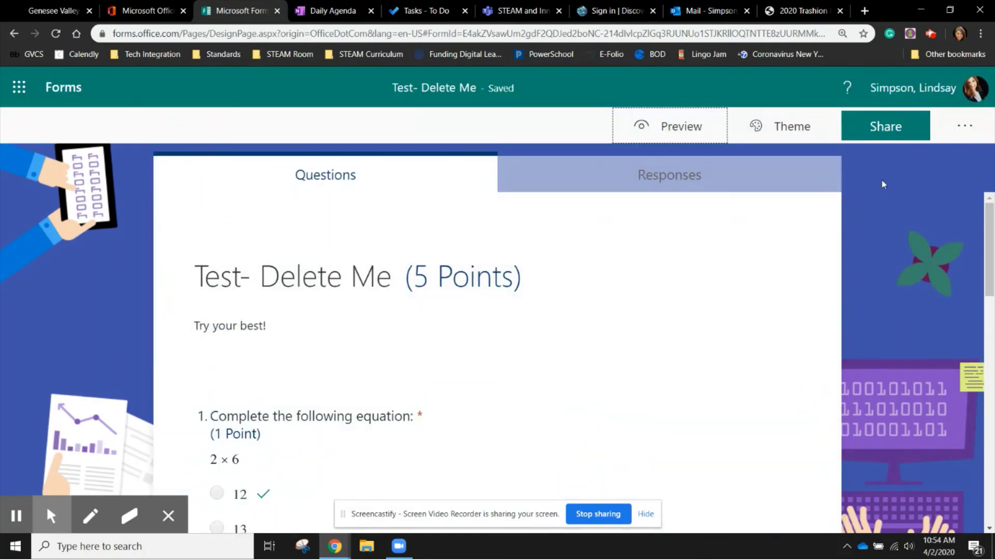
- Copy the quiz's response link from the sharing options
left_click(897, 132)
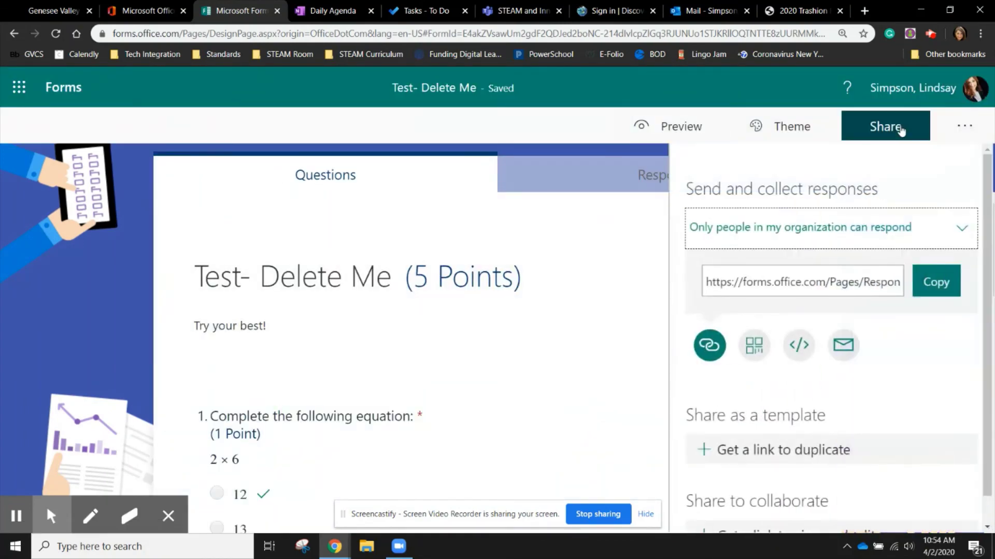
left_click(940, 284)
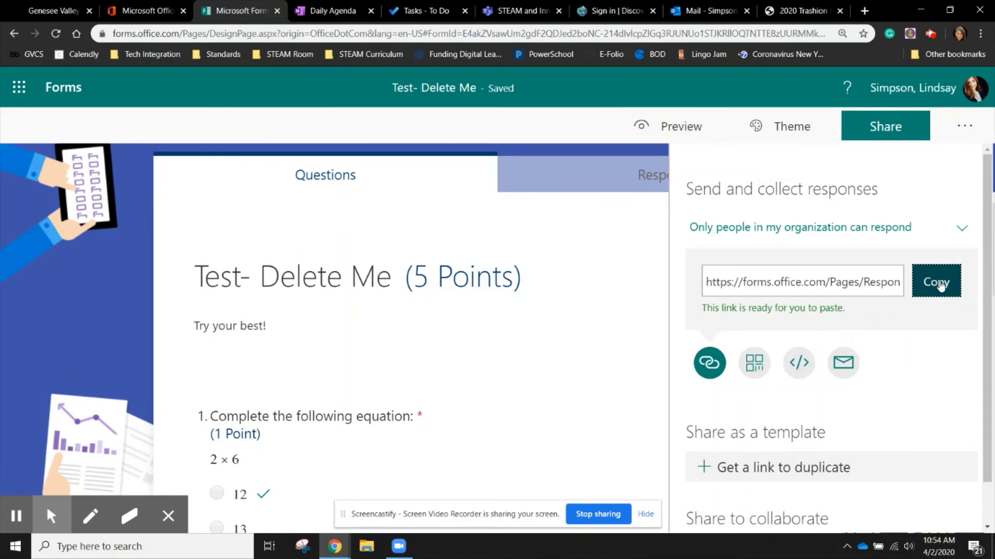